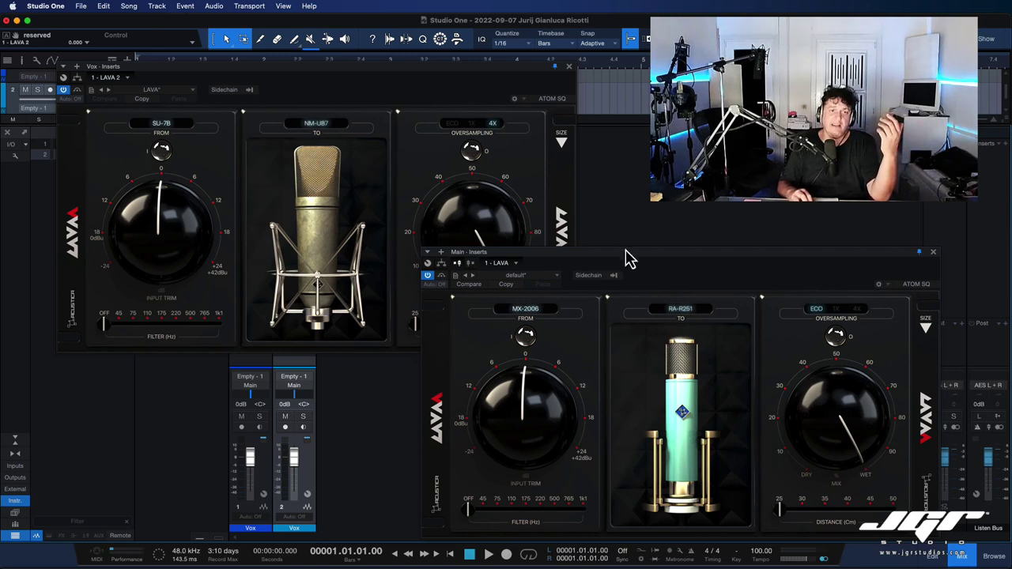
Move the Main LAVA window higher and set its source microphone to the Shure SU-7B
drag(622, 261, 636, 219)
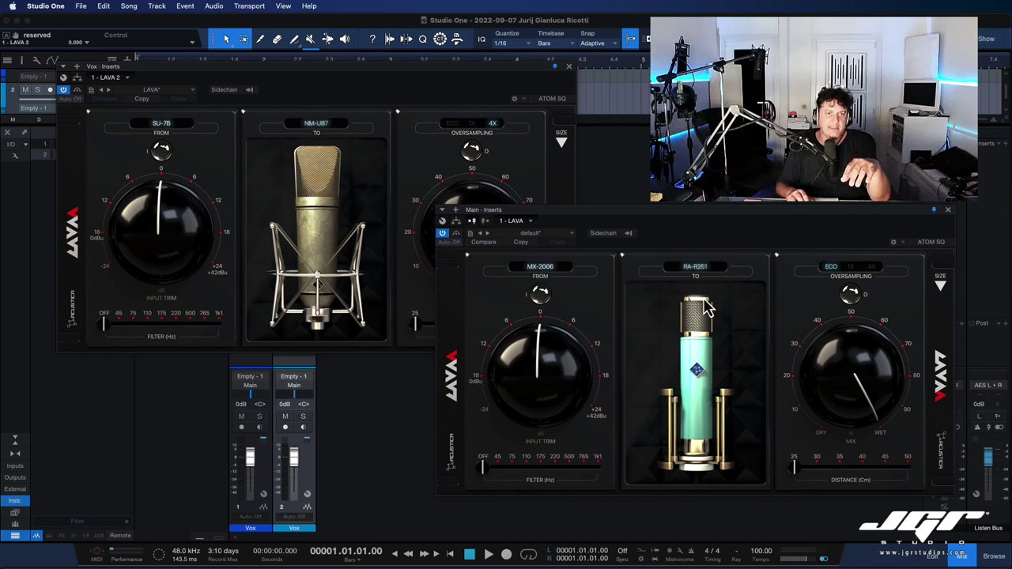
click(556, 269)
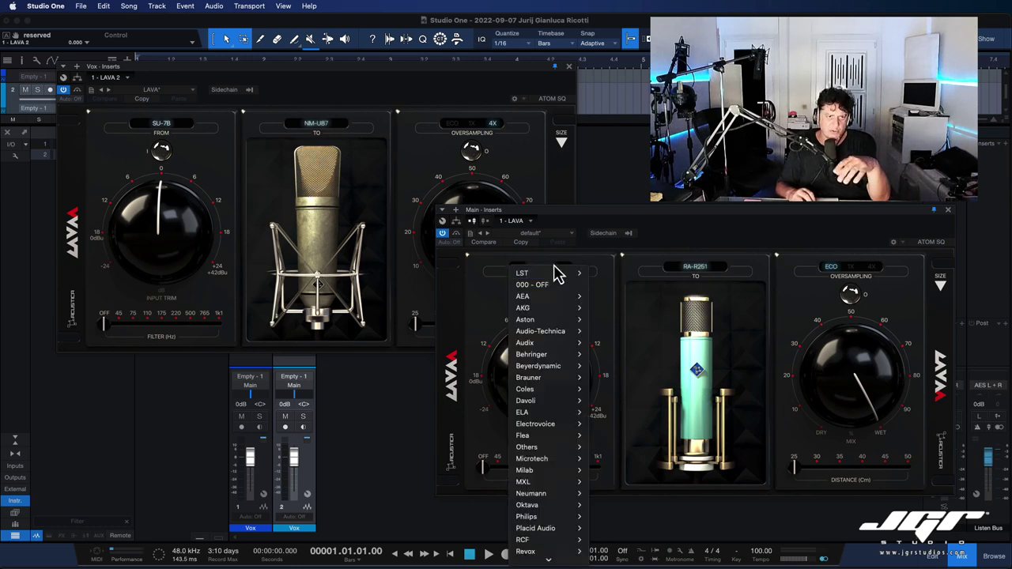
mouse_move(542, 384)
scroll(542, 384, down, 5)
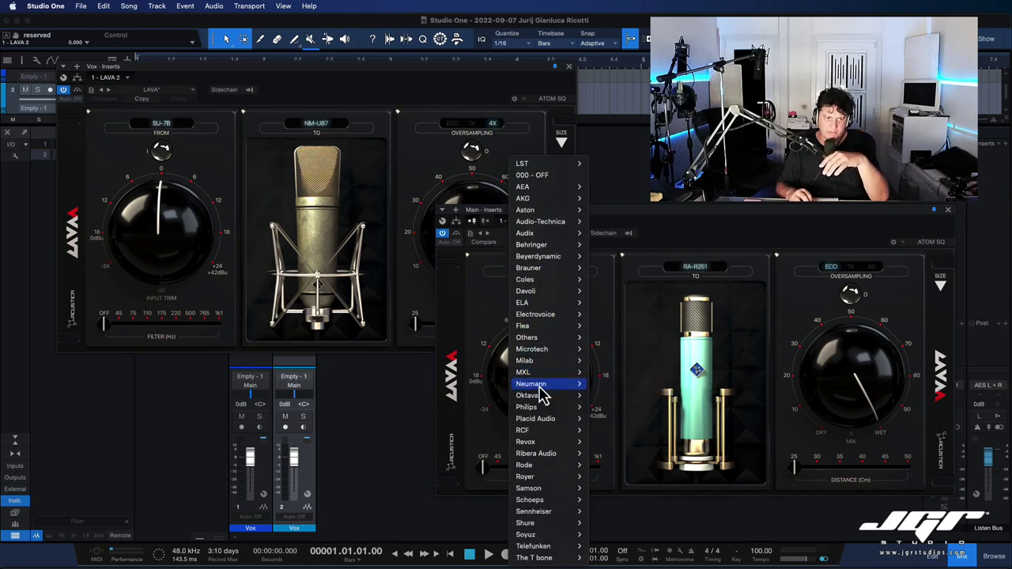
mouse_move(543, 445)
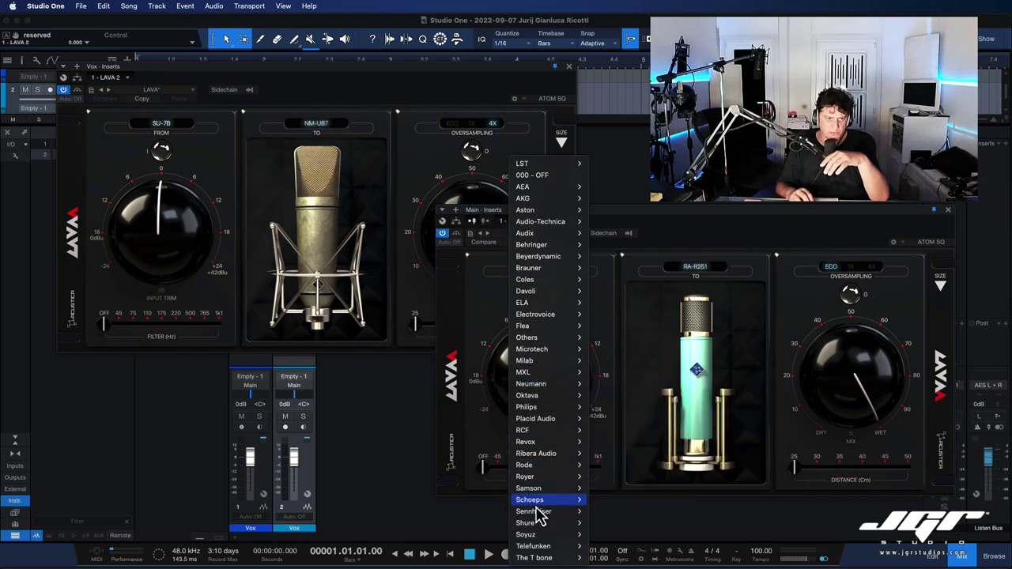
click(605, 535)
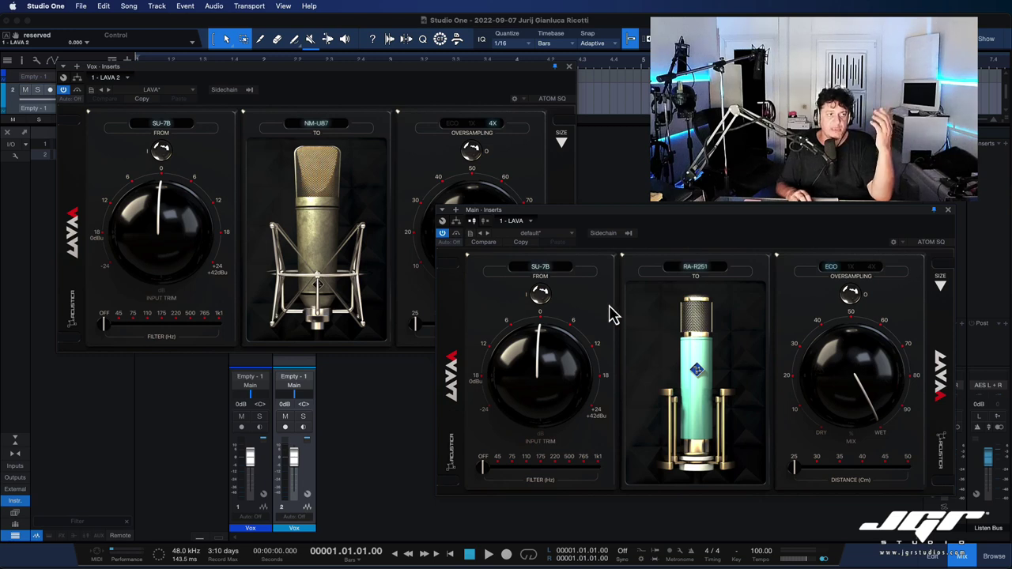
Set the source microphone of the Vox LAVA instance to the Rode NT1 A
click(161, 125)
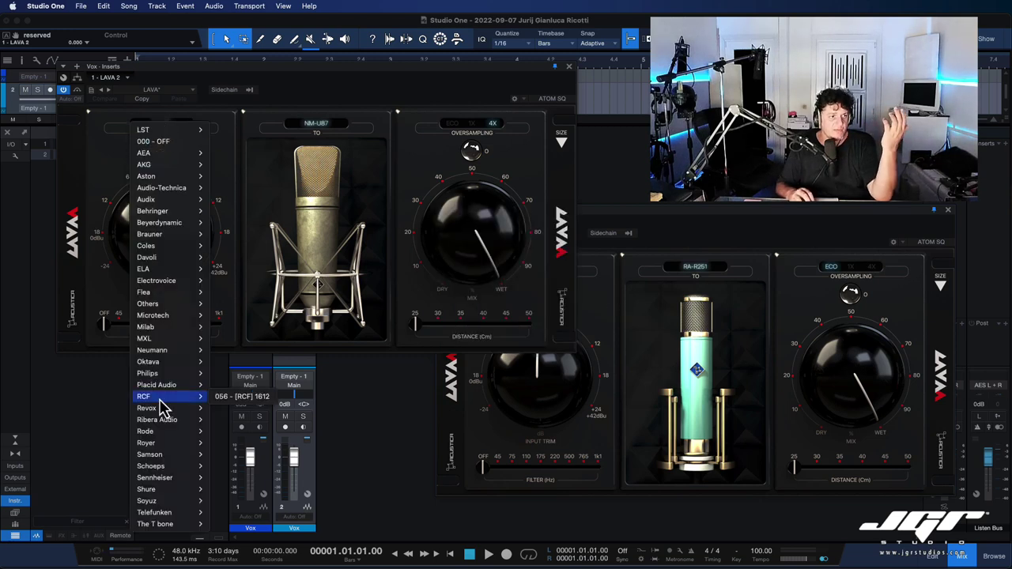
mouse_move(161, 447)
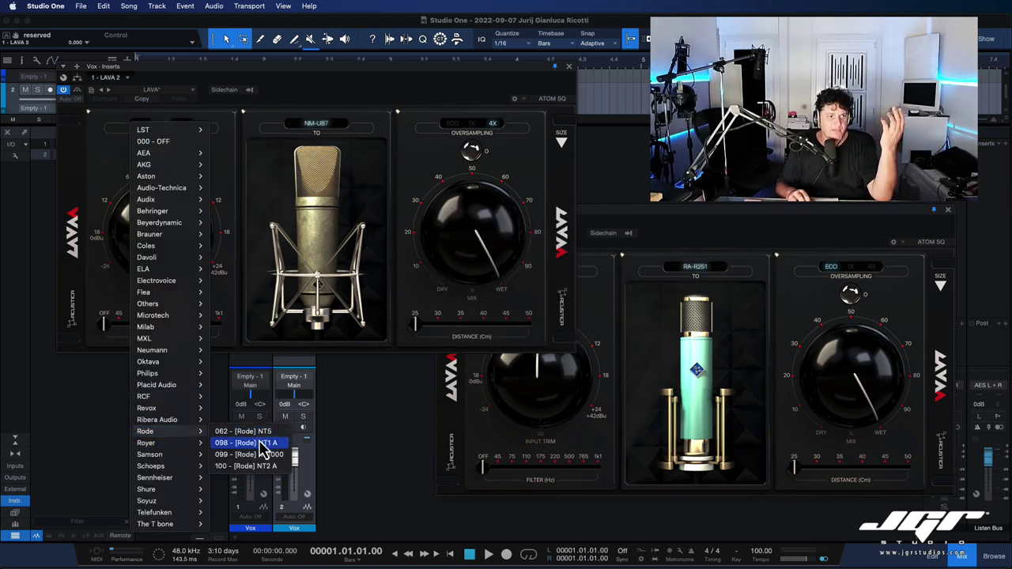
click(267, 451)
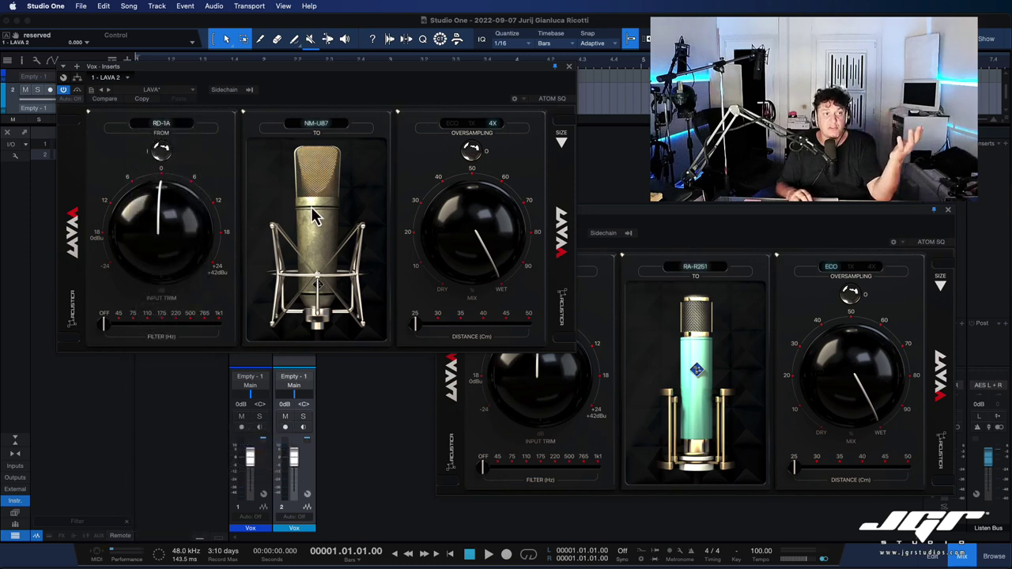
Bring the Main LAVA instance forward and set its oversampling to 4X
click(700, 258)
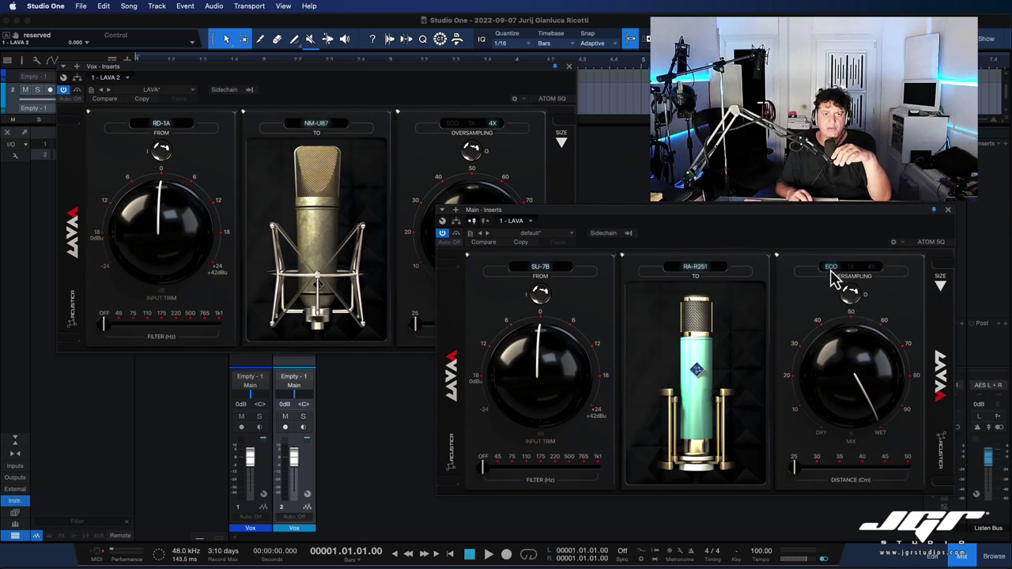
click(858, 285)
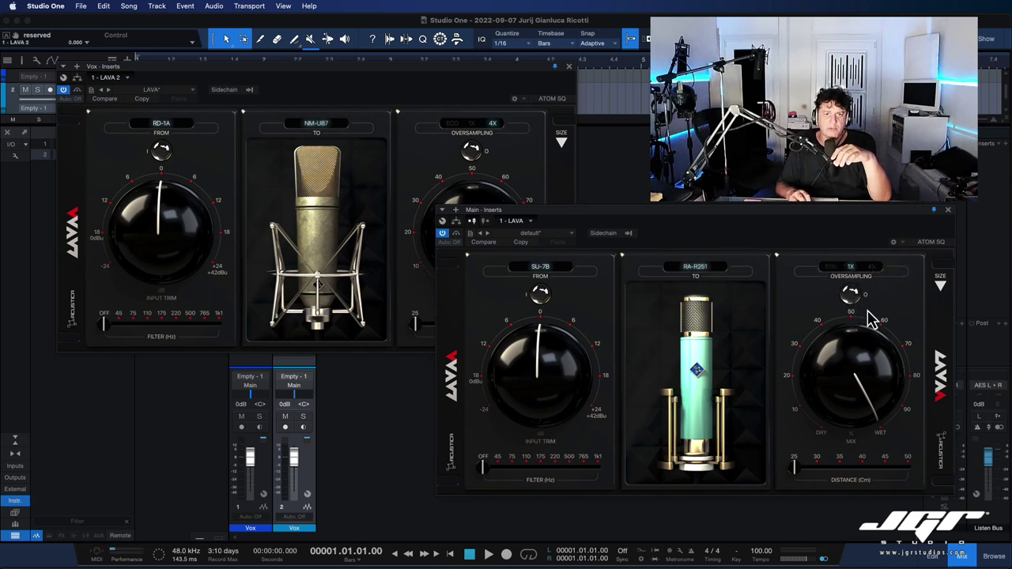
click(871, 269)
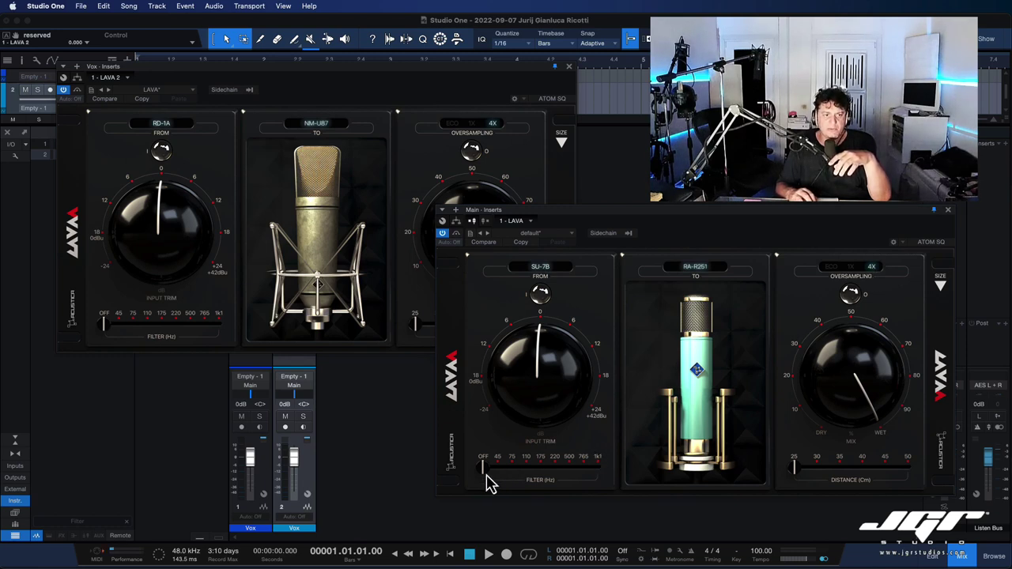
Set the Main LAVA instance's filter to 20 Hz and try its distance, input trim and dry/wet mix controls
mouse_move(482, 480)
mouse_down()
mouse_move(601, 479)
mouse_move(484, 480)
mouse_up()
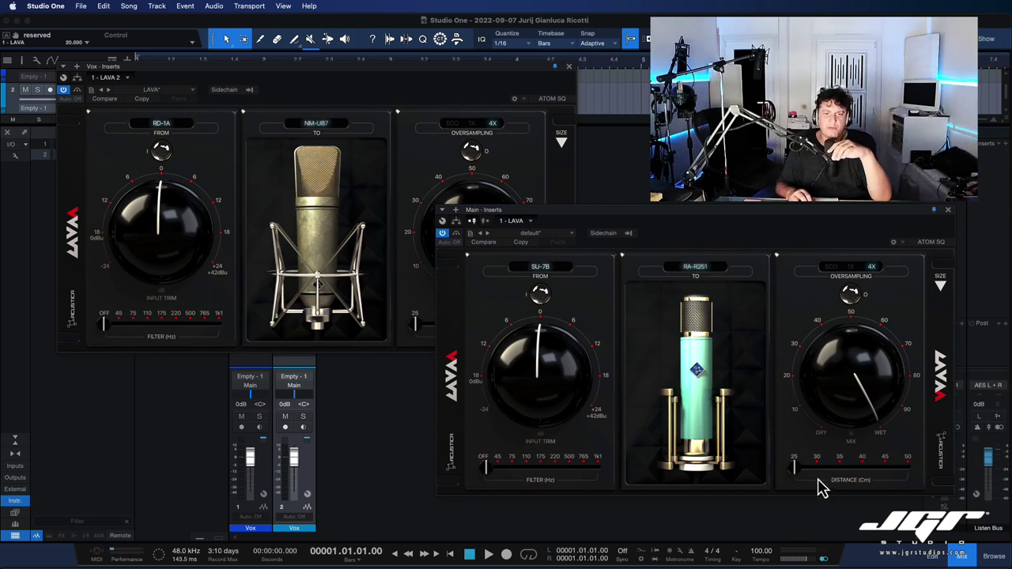
drag(801, 481, 774, 478)
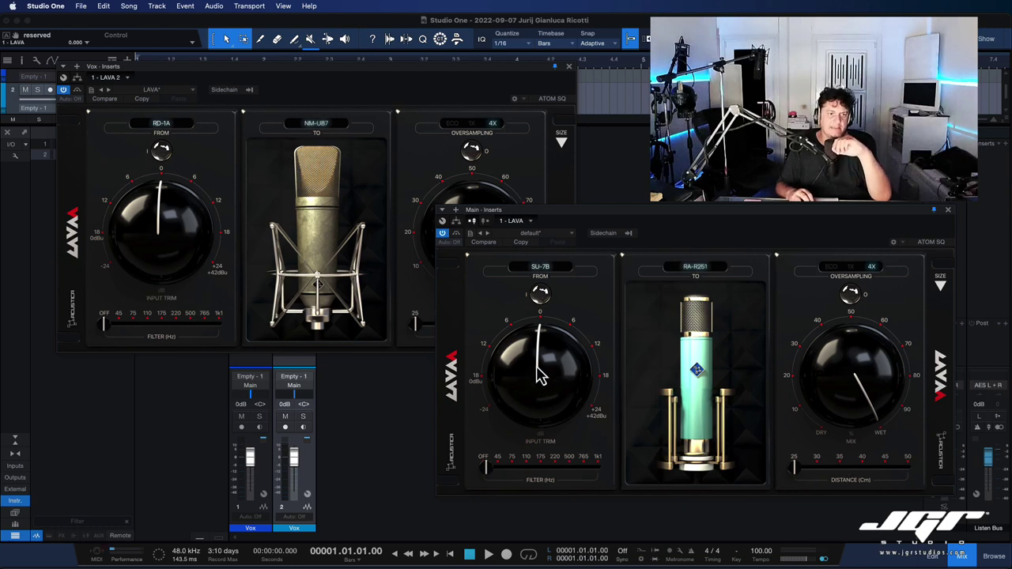
mouse_move(543, 377)
mouse_down()
mouse_move(528, 389)
mouse_move(531, 420)
mouse_move(527, 384)
mouse_move(549, 343)
mouse_move(543, 401)
mouse_move(543, 385)
mouse_up()
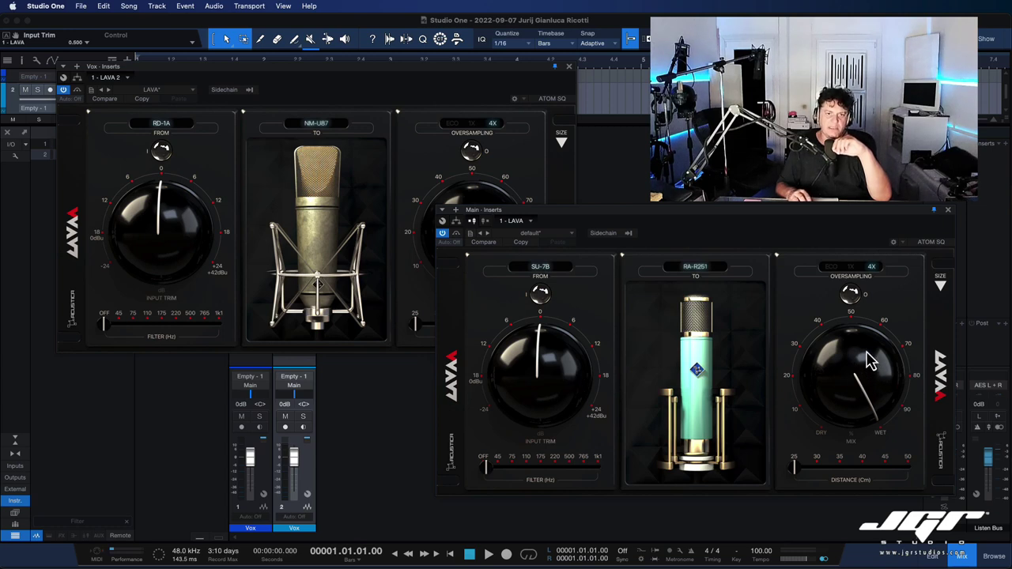
drag(870, 343, 851, 328)
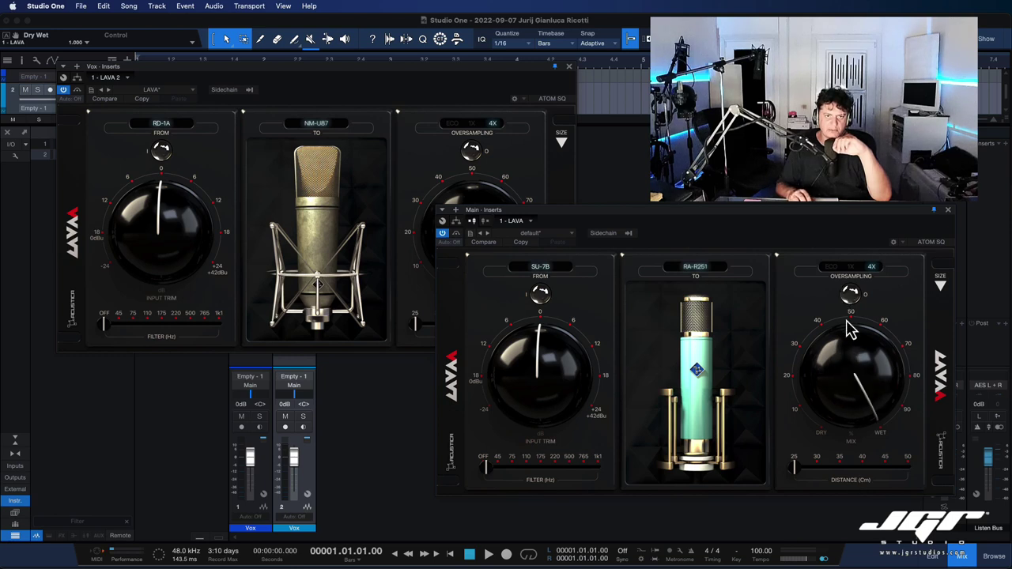
Examine which microphone brands and models the Main LAVA instance offers as source and as target
click(538, 267)
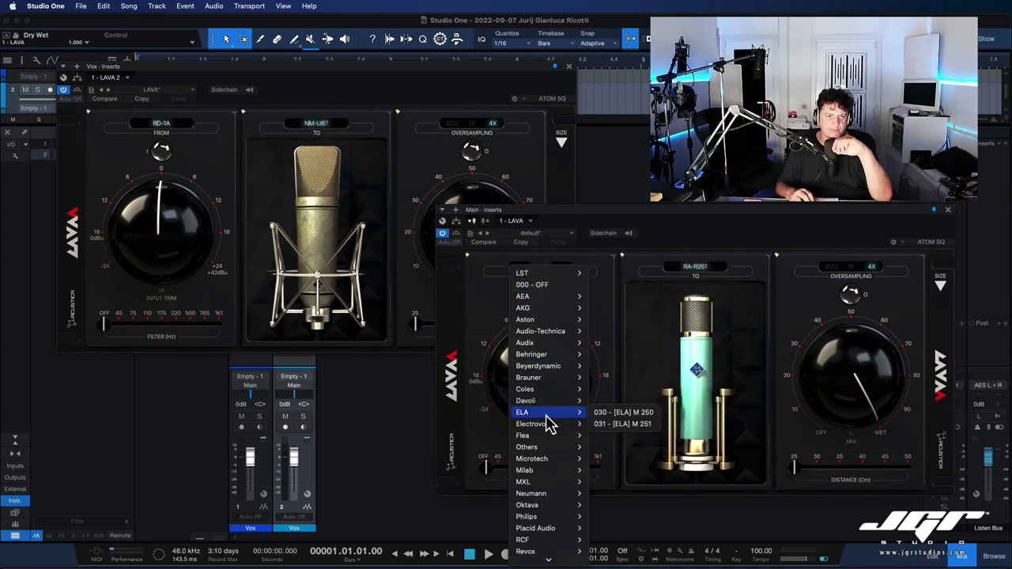
mouse_move(552, 449)
mouse_move(552, 482)
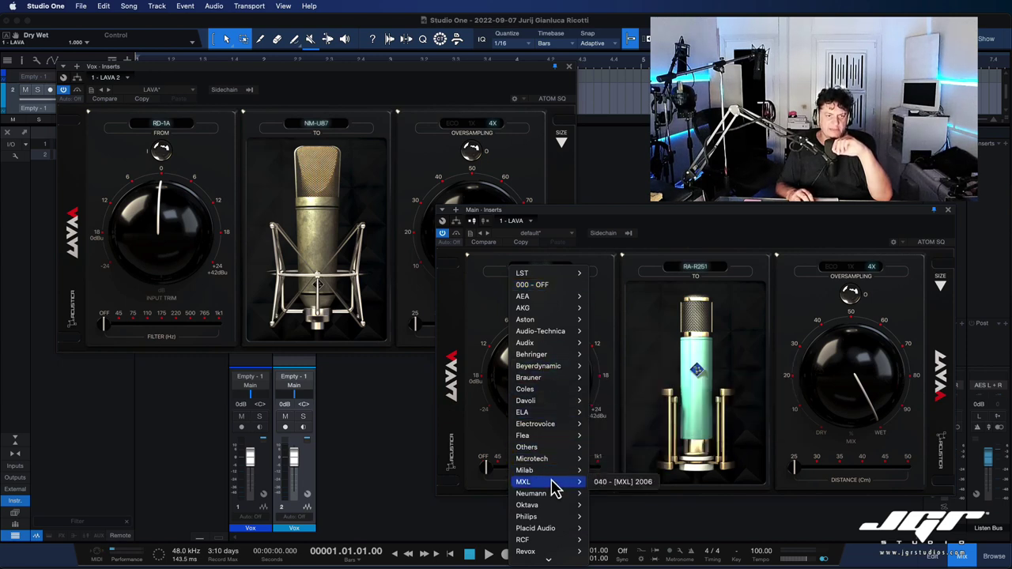
mouse_move(545, 384)
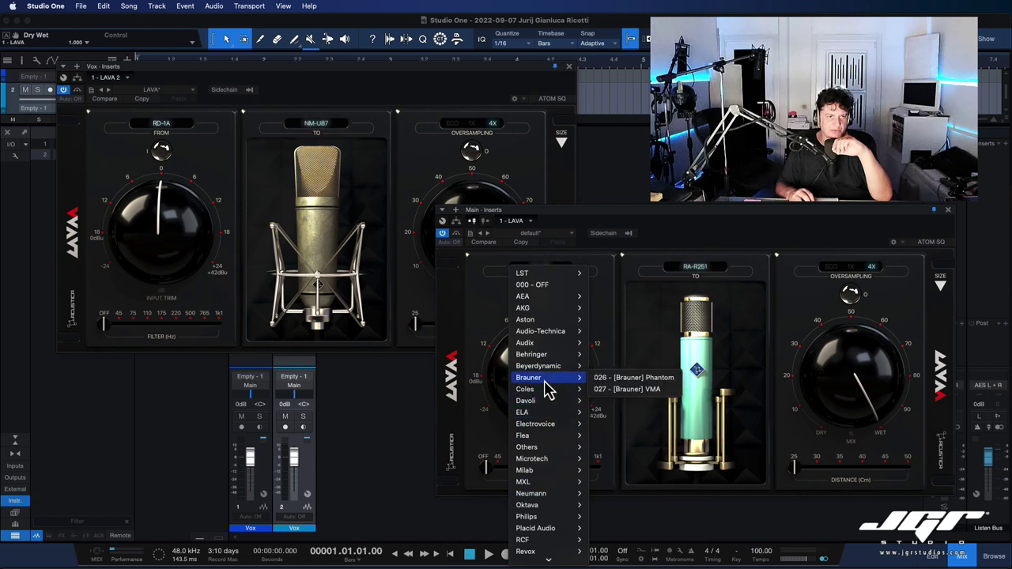
mouse_move(544, 310)
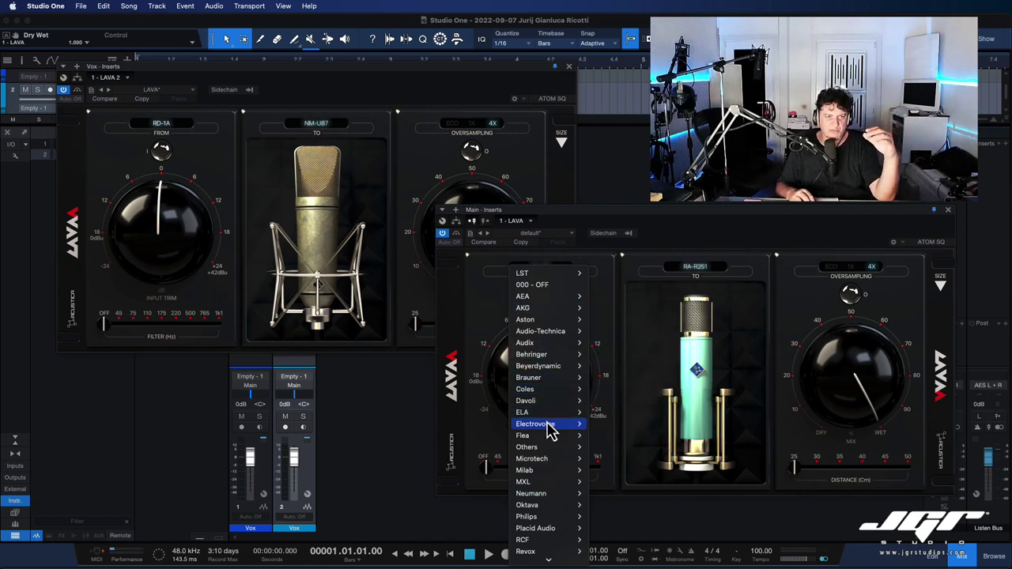
click(700, 271)
click(709, 273)
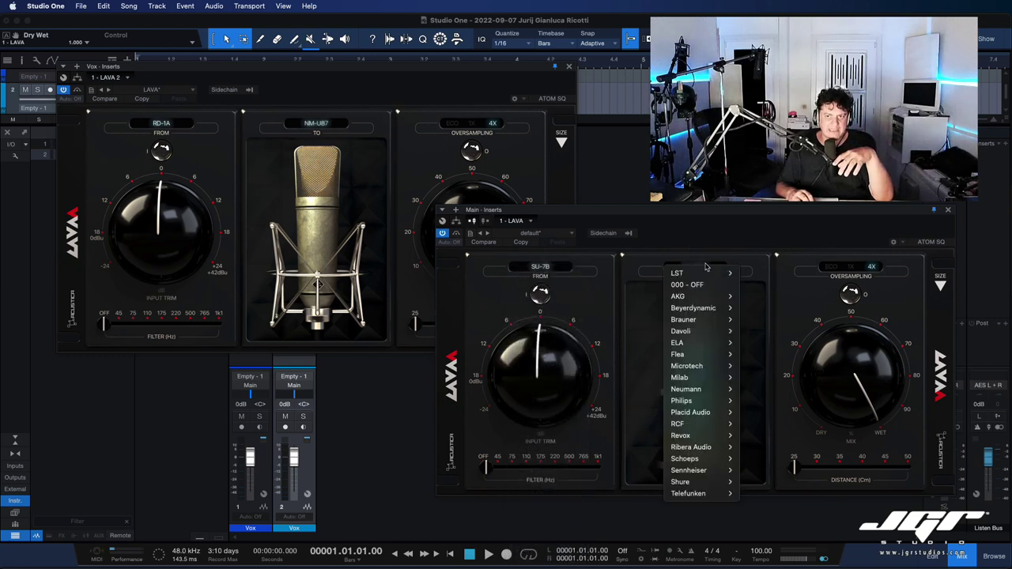
mouse_move(707, 320)
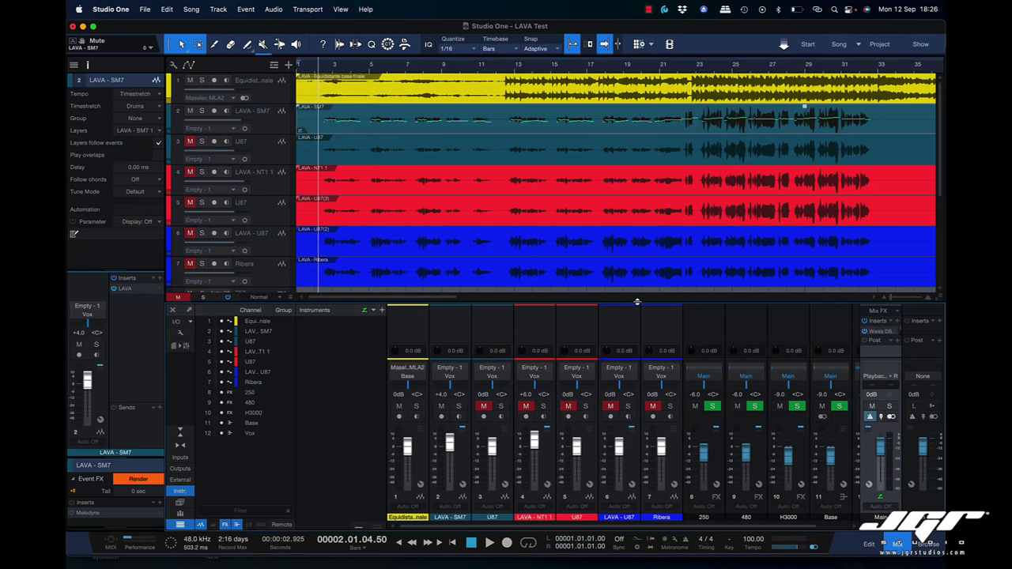
Review the LAVA Test song's vocal tracks, selecting the U87, LAVA - NT1 1, second U87 and LAVA - U87 tracks in turn
drag(636, 301, 637, 308)
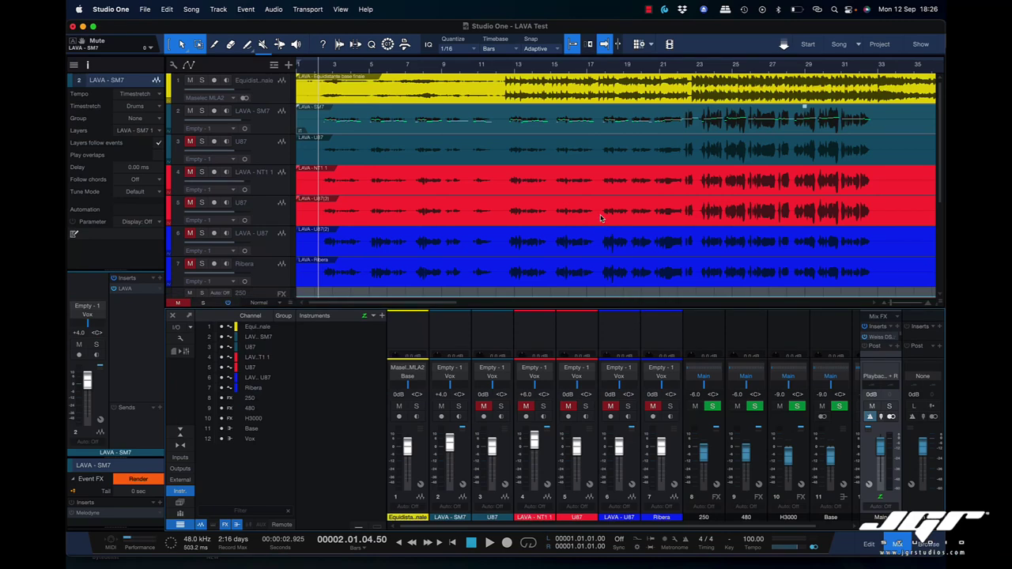
scroll(601, 218, right, 10)
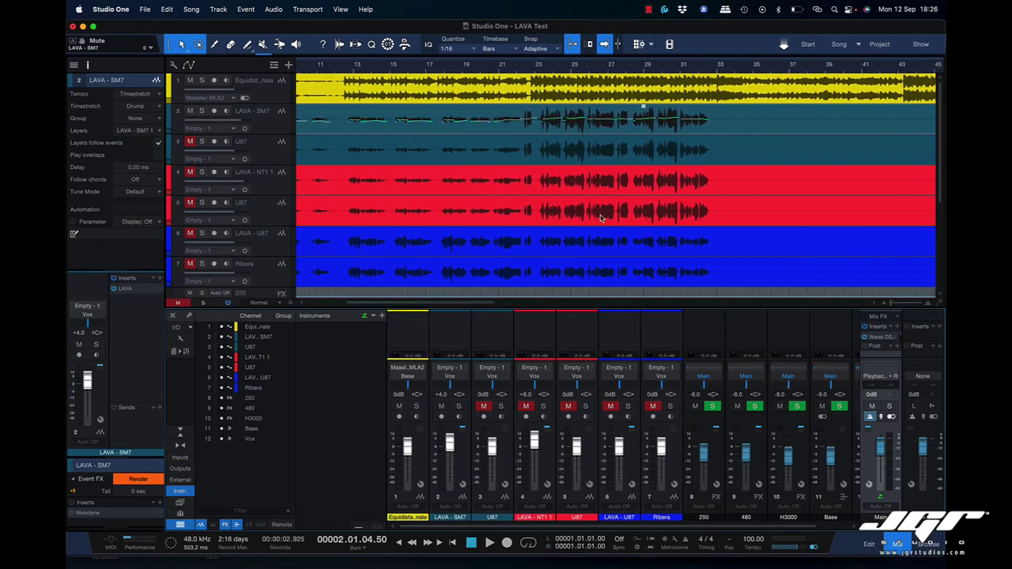
scroll(601, 218, left, 10)
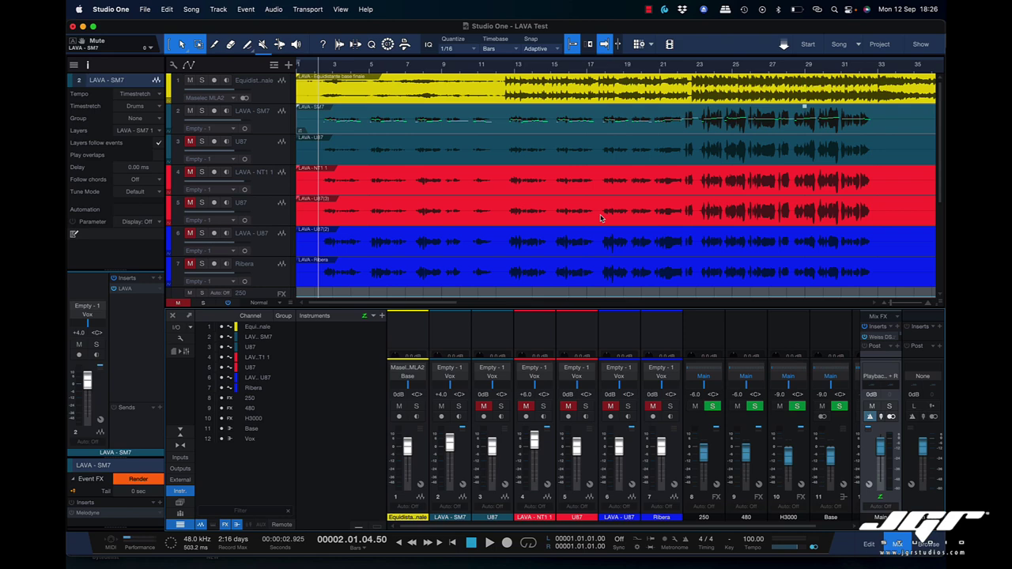
scroll(601, 218, down, 1)
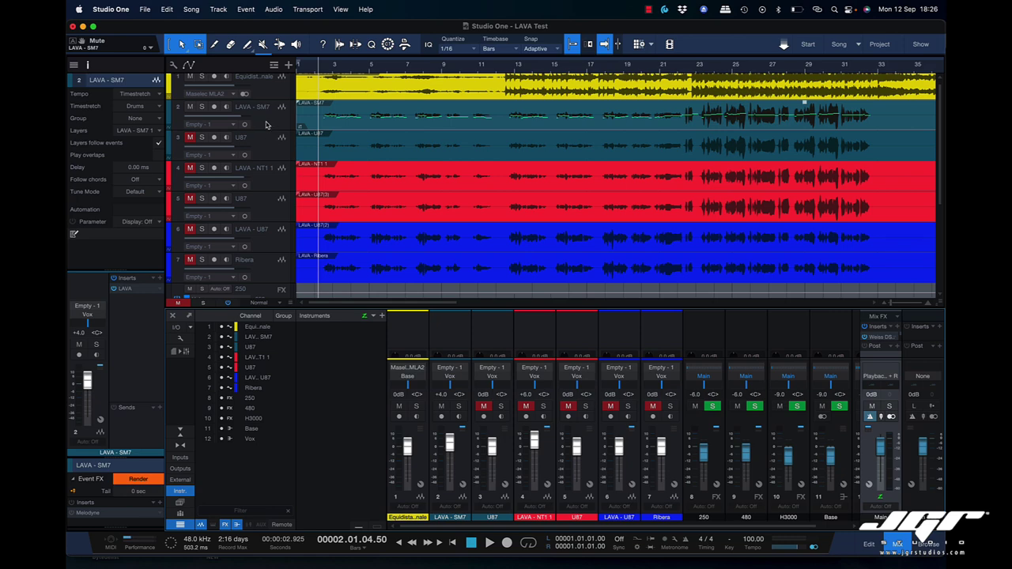
click(266, 150)
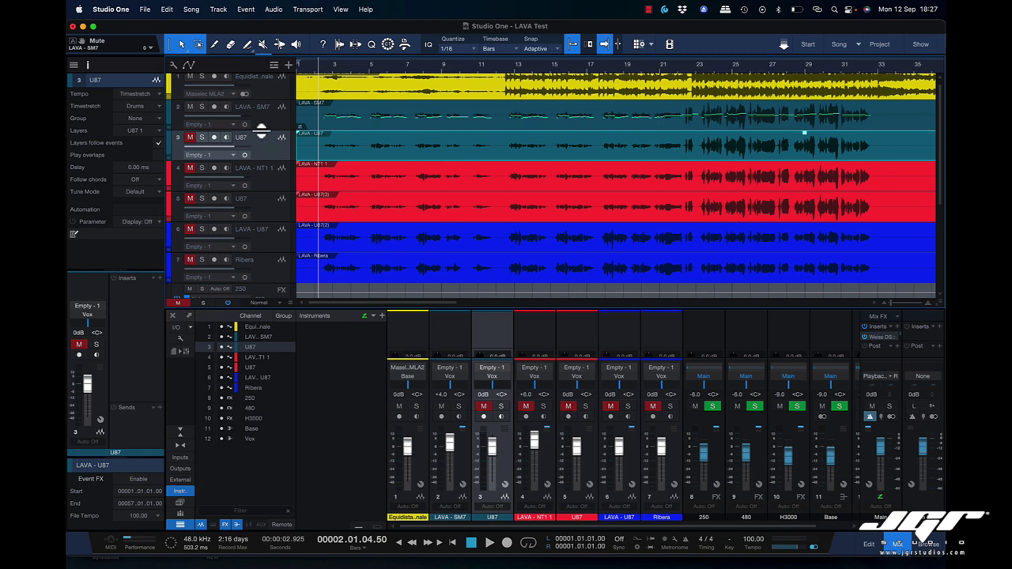
click(265, 184)
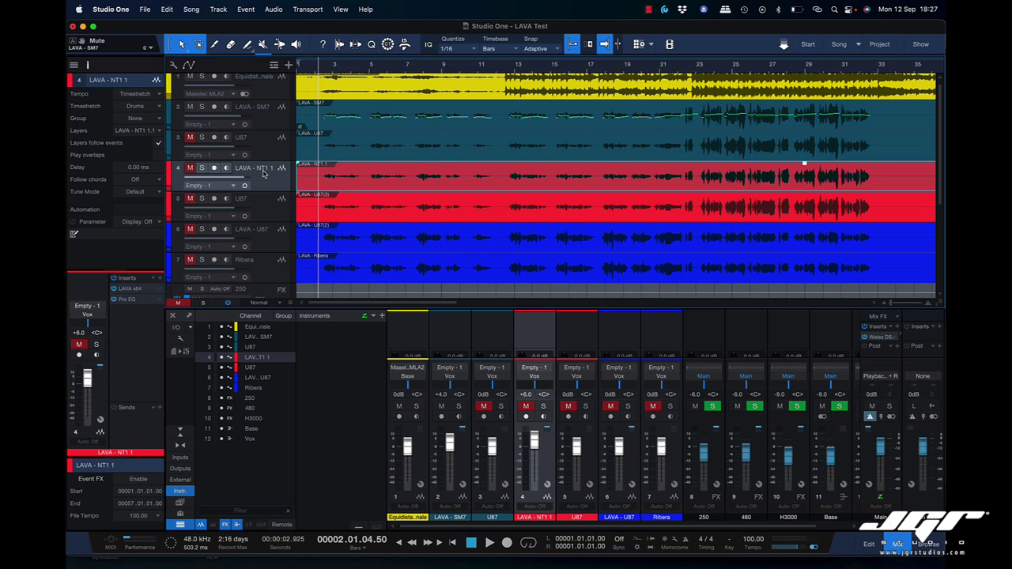
click(269, 215)
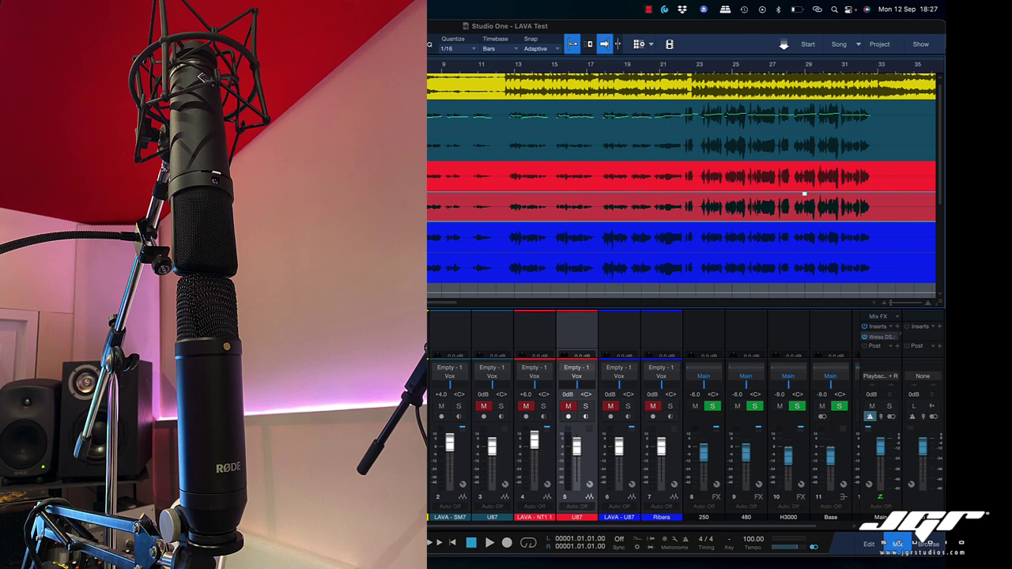
click(269, 183)
click(805, 194)
key(Down)
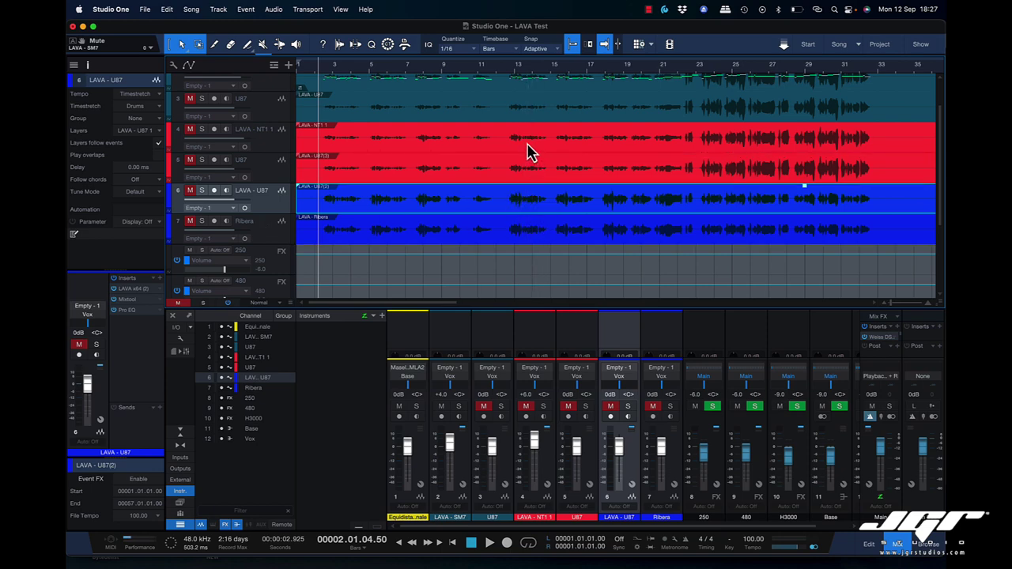
scroll(530, 152, up, 1)
scroll(530, 151, up, 1)
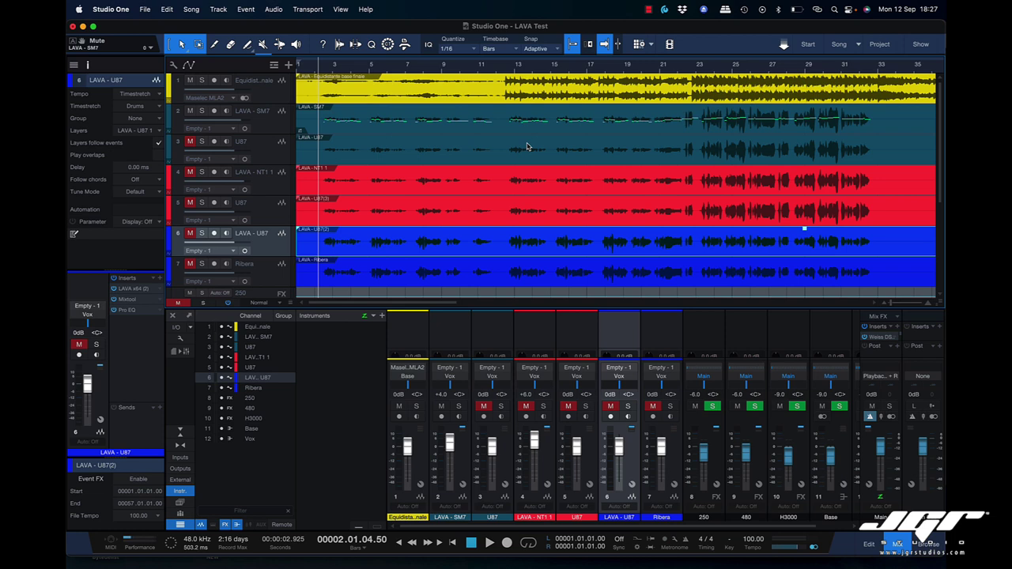
scroll(529, 147, down, 1)
scroll(528, 145, down, 1)
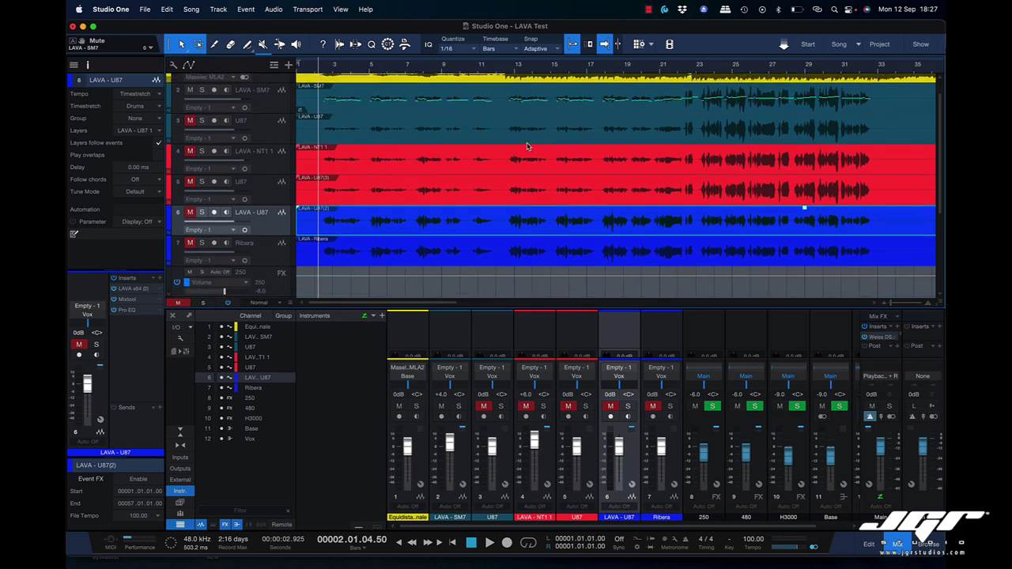
scroll(528, 146, up, 1)
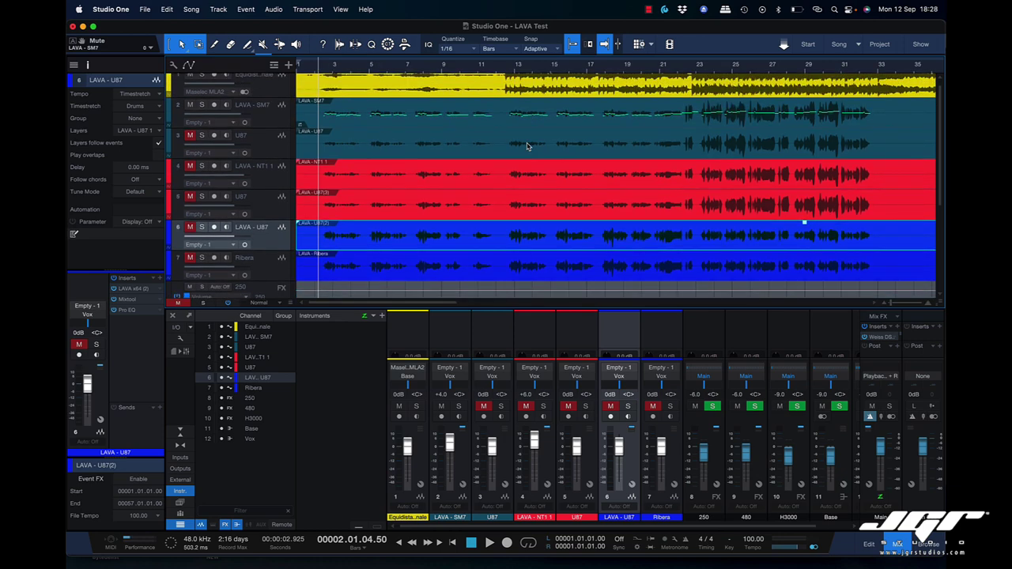
scroll(529, 147, down, 1)
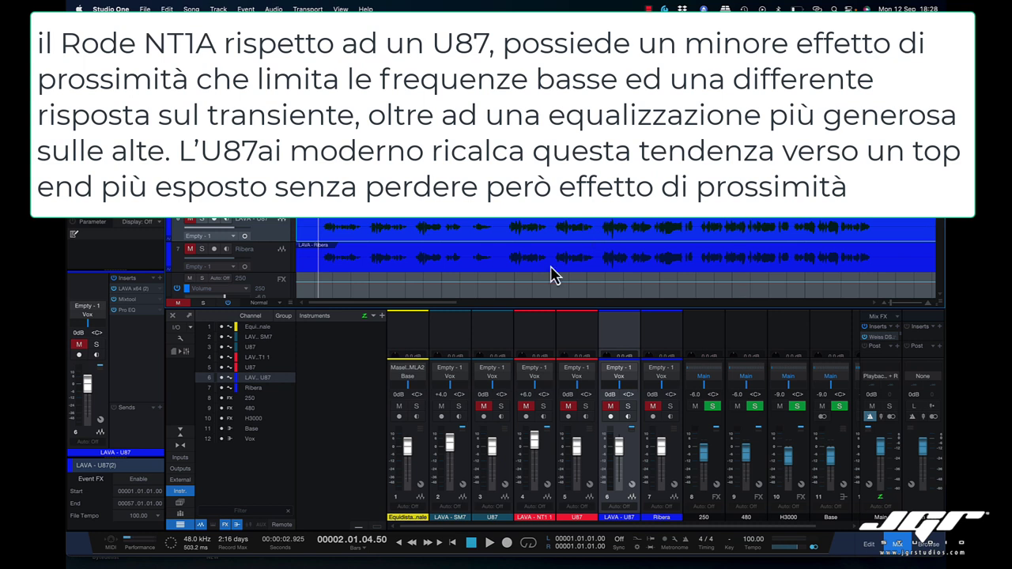
Enlarge the mixer console to show each channel's inserts and sends
drag(545, 310, 545, 219)
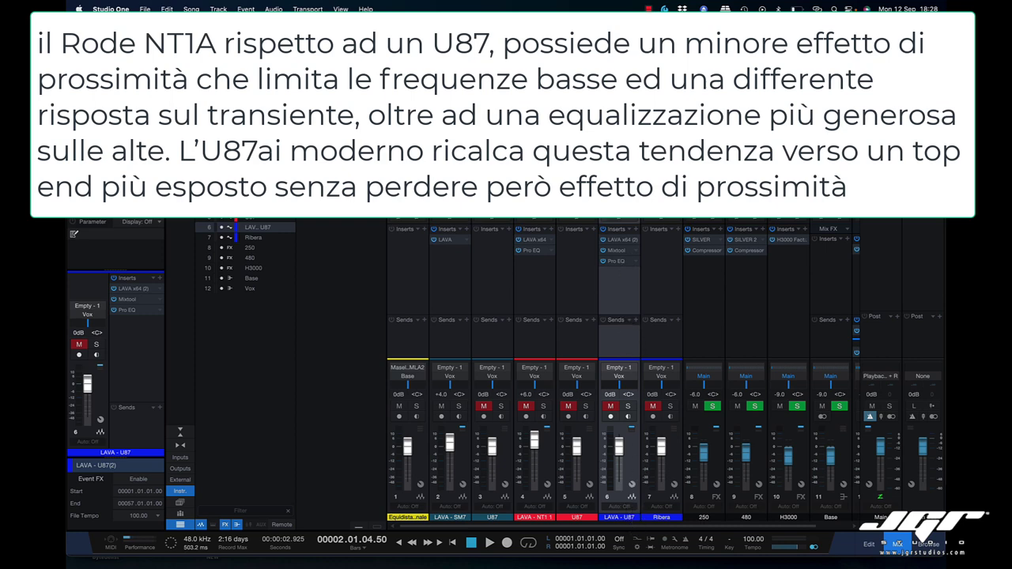
drag(619, 220, 619, 296)
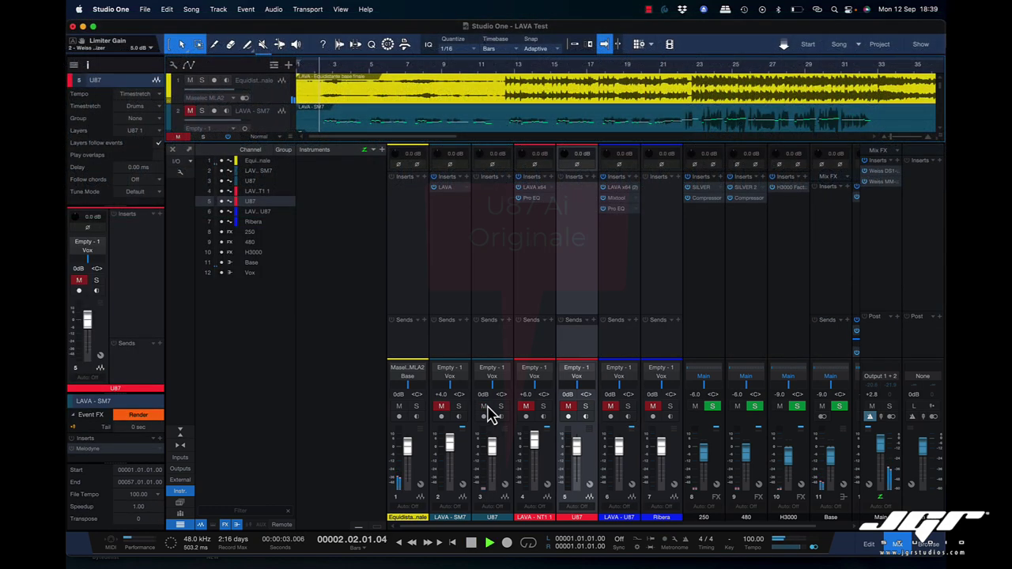
Set the LAVA - SM7 channel's volume to +5 dB
click(441, 395)
text(5)
key(Return)
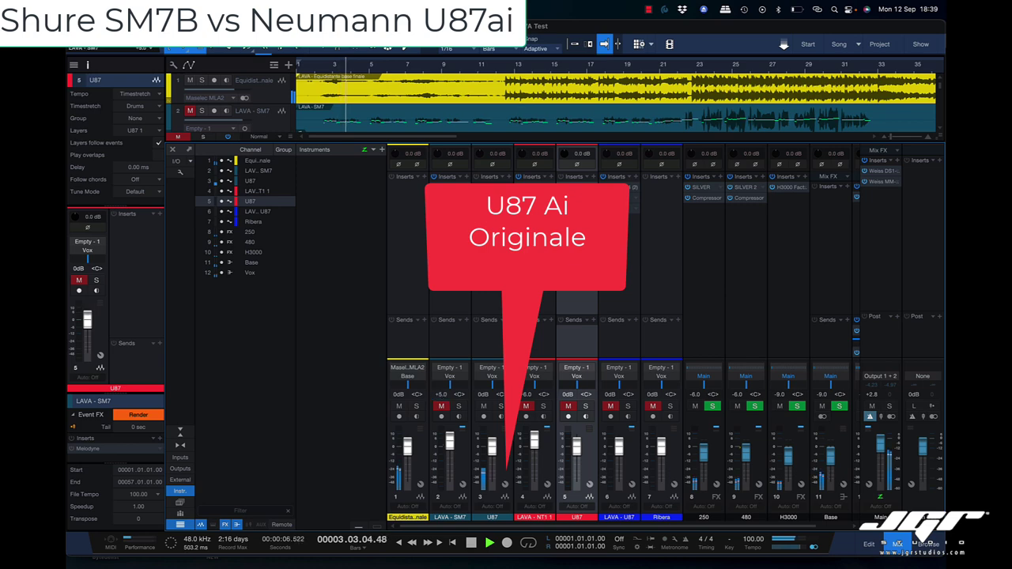
Switch playback from the first U87 channel to LAVA - SM7 by swapping their mutes, and show the LAVA - SM7 channel's LAVA plugin
click(484, 407)
click(443, 408)
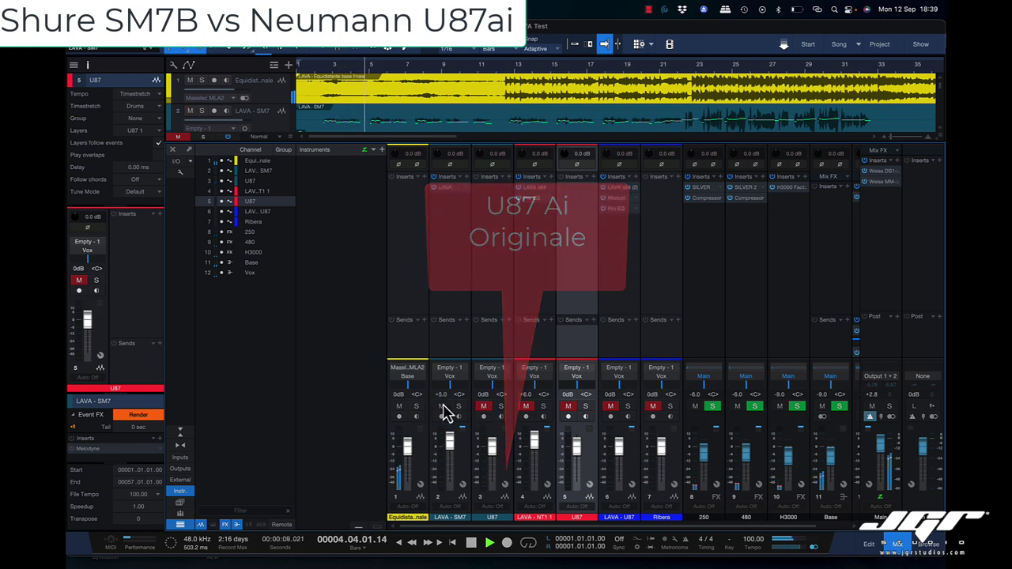
click(447, 193)
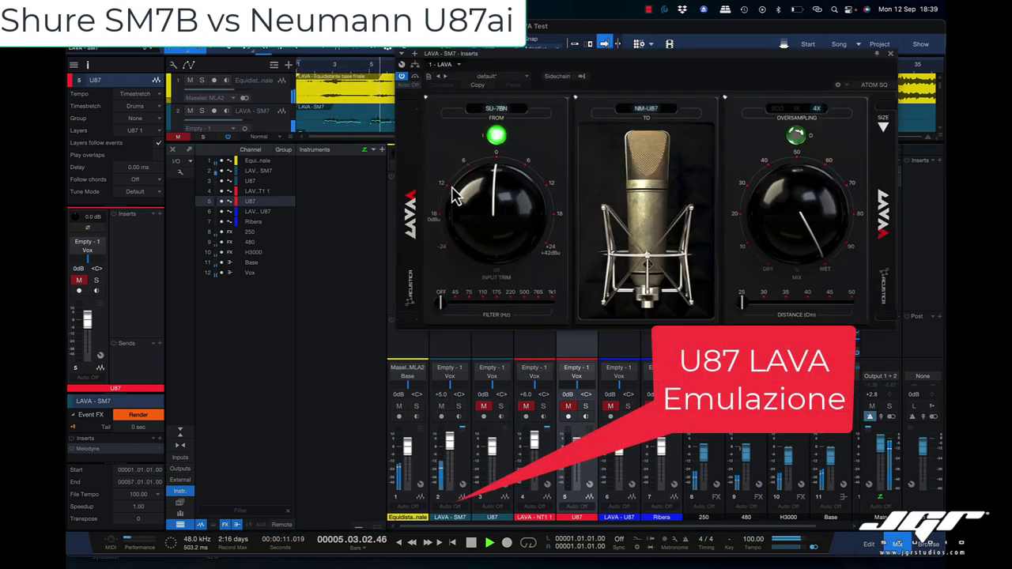
Select the LAVA - SM7 channel and set its volume to +4.5 dB
click(443, 401)
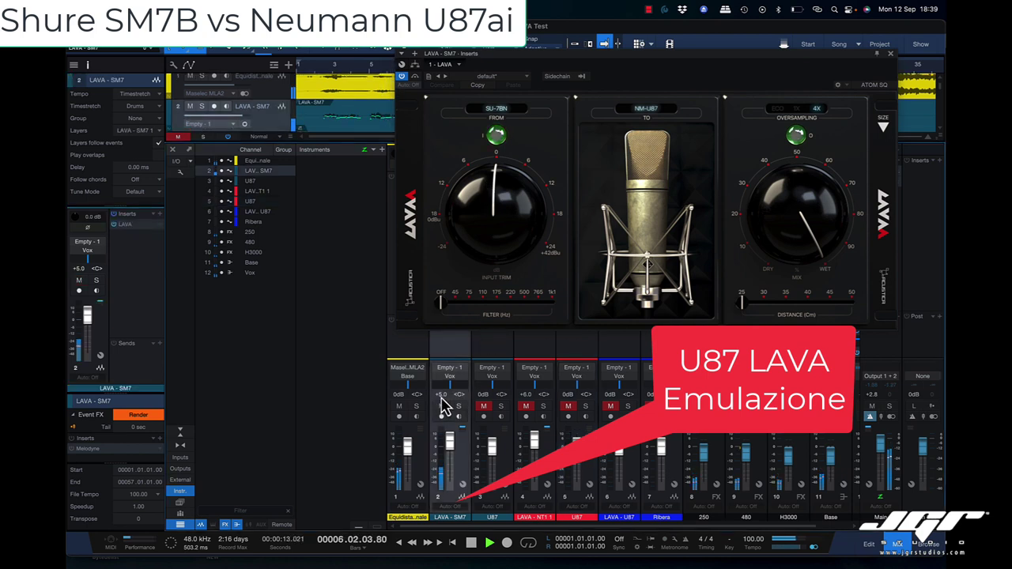
click(442, 395)
text(4.5)
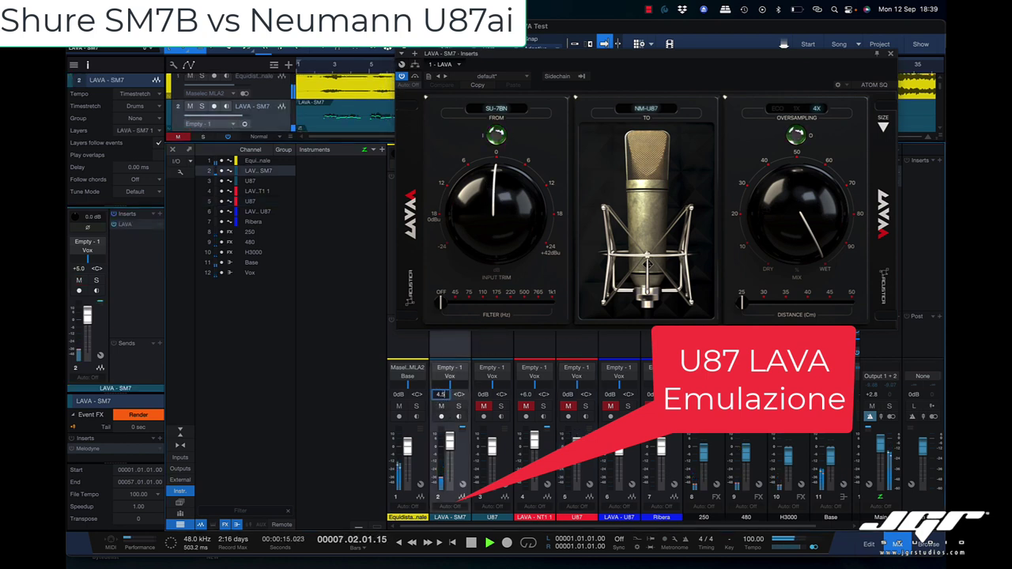
key(Return)
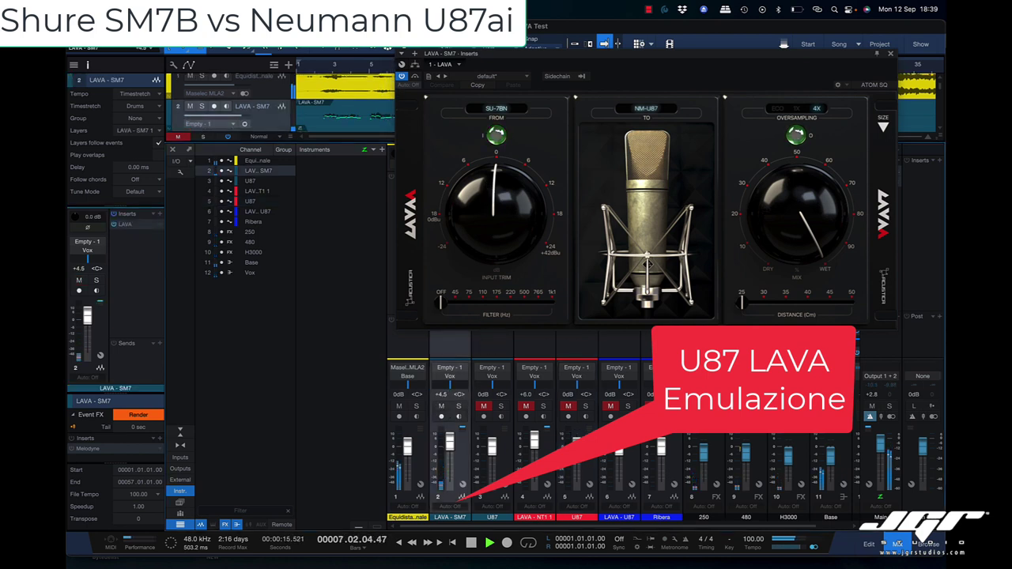
Compare LAVA - SM7 with the real U87 beside it by alternating their mutes during playback, ending with LAVA - SM7 muted
click(441, 406)
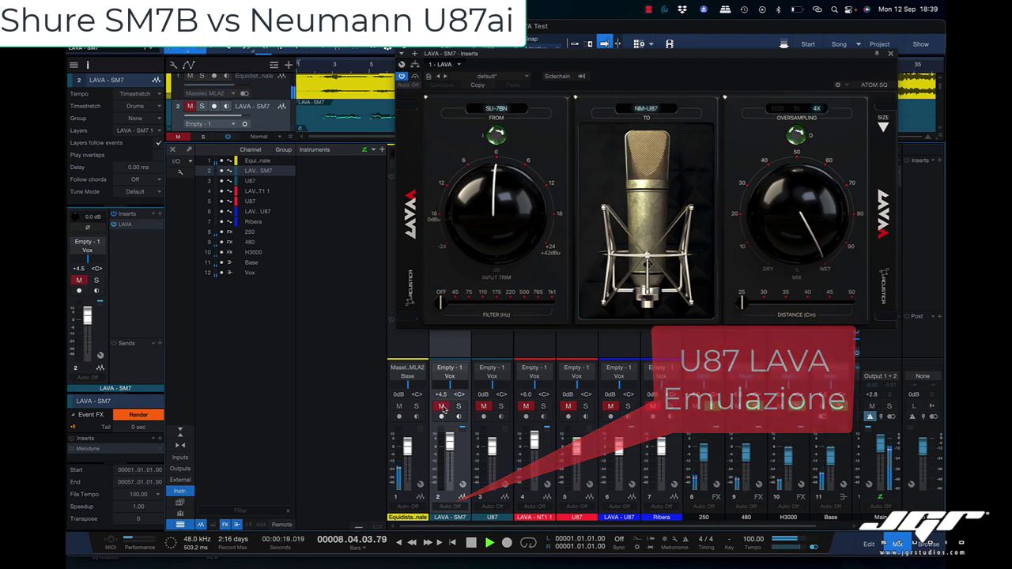
click(484, 406)
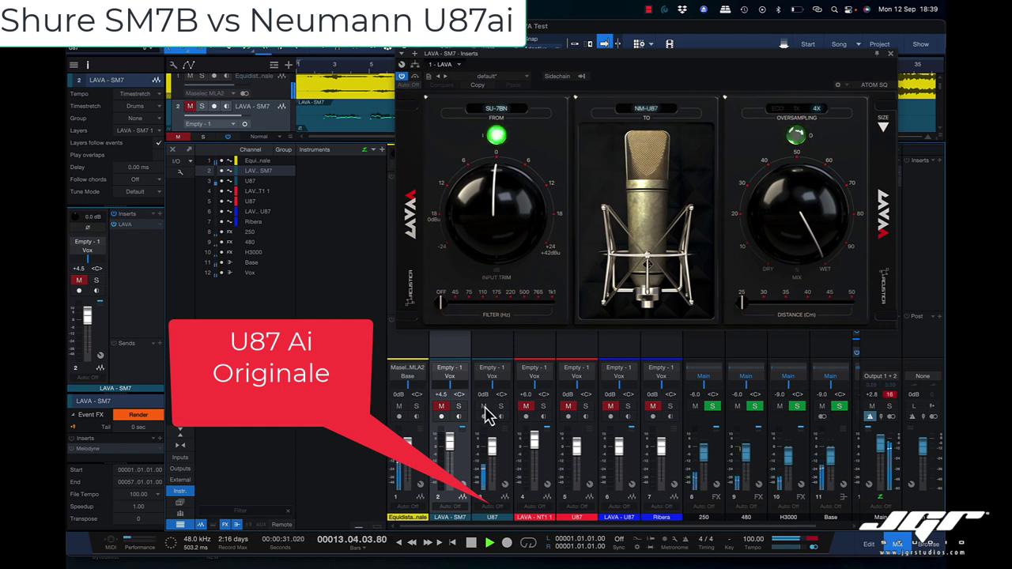
click(484, 407)
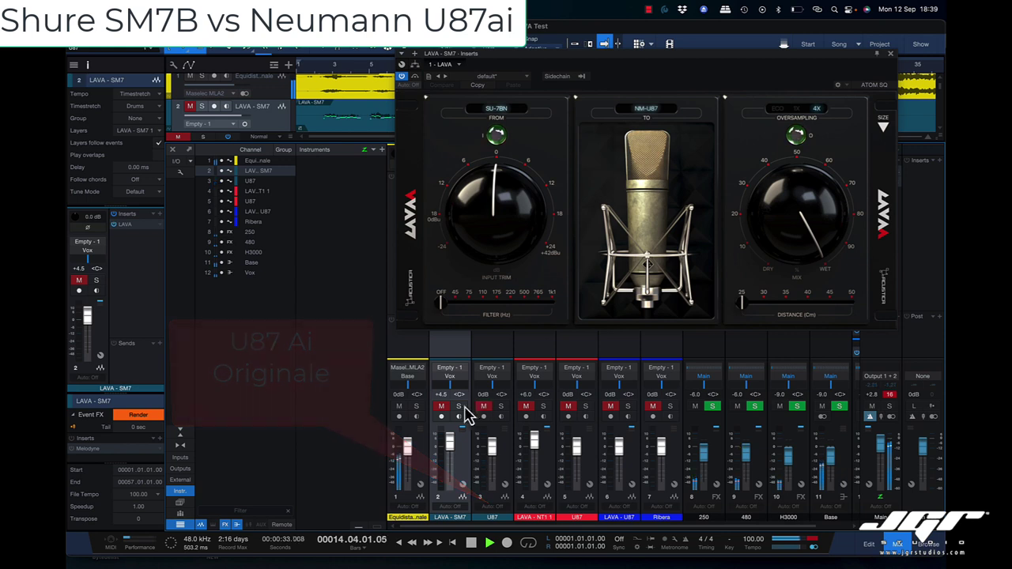
click(442, 406)
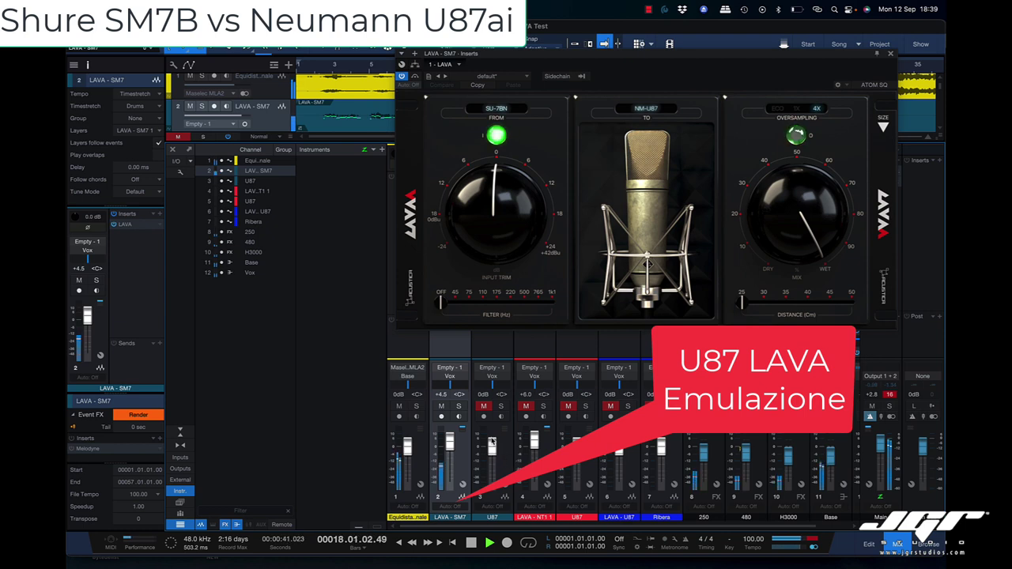
click(444, 407)
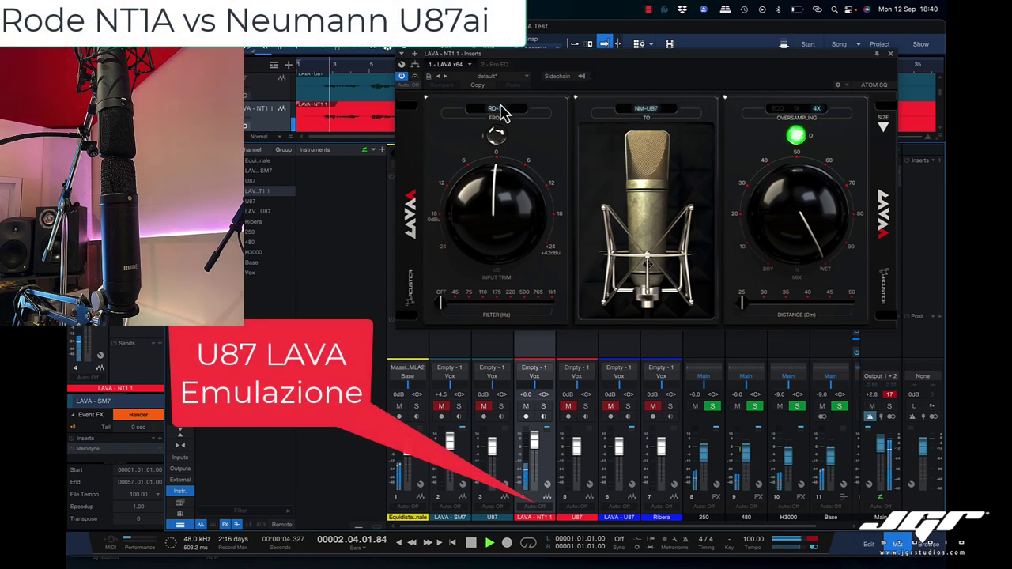
Compare LAVA - NT1 1 with the neighbouring real U87 by alternating their mutes, ending on the U87, and stop playback
click(527, 408)
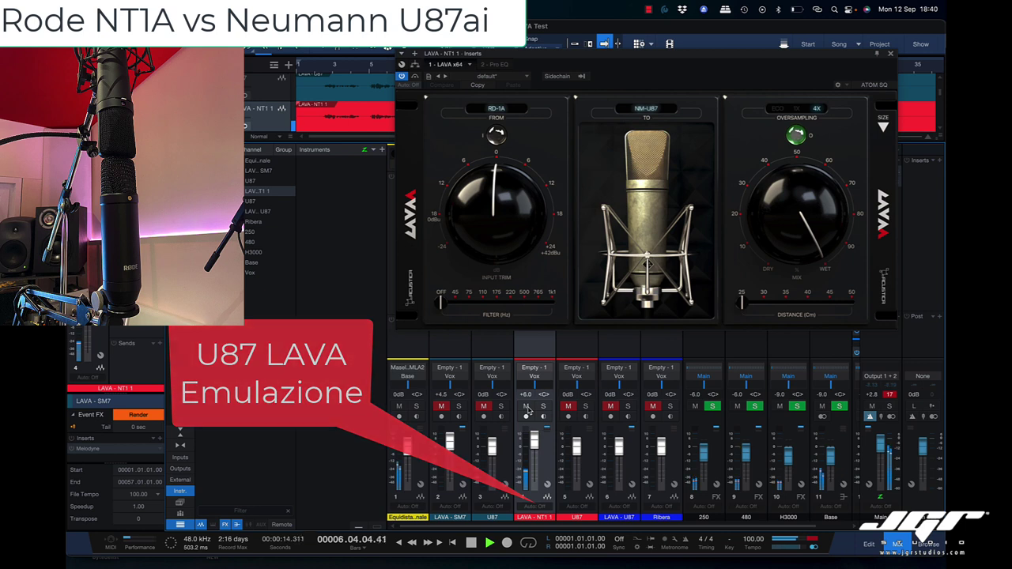
click(568, 407)
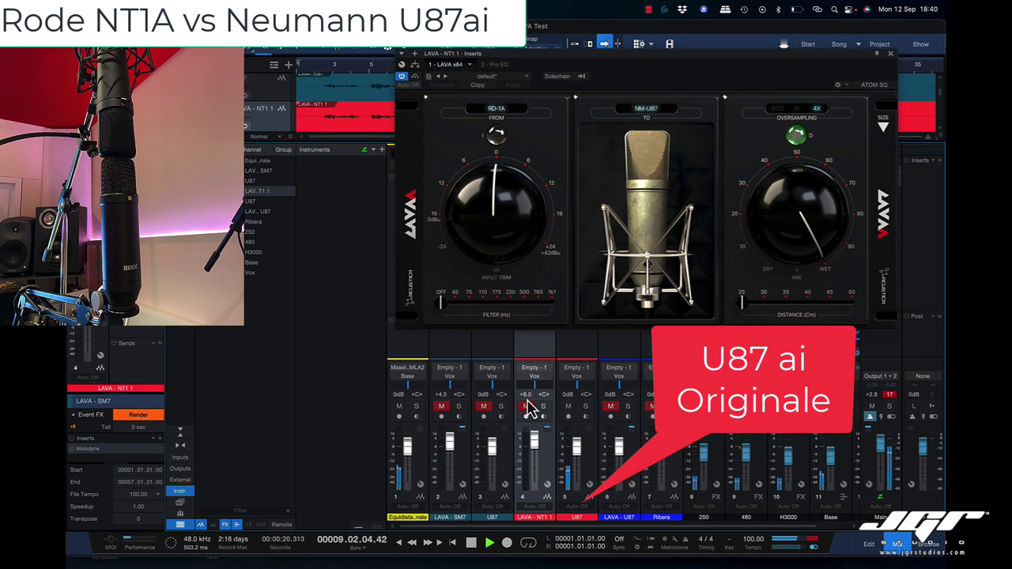
click(568, 407)
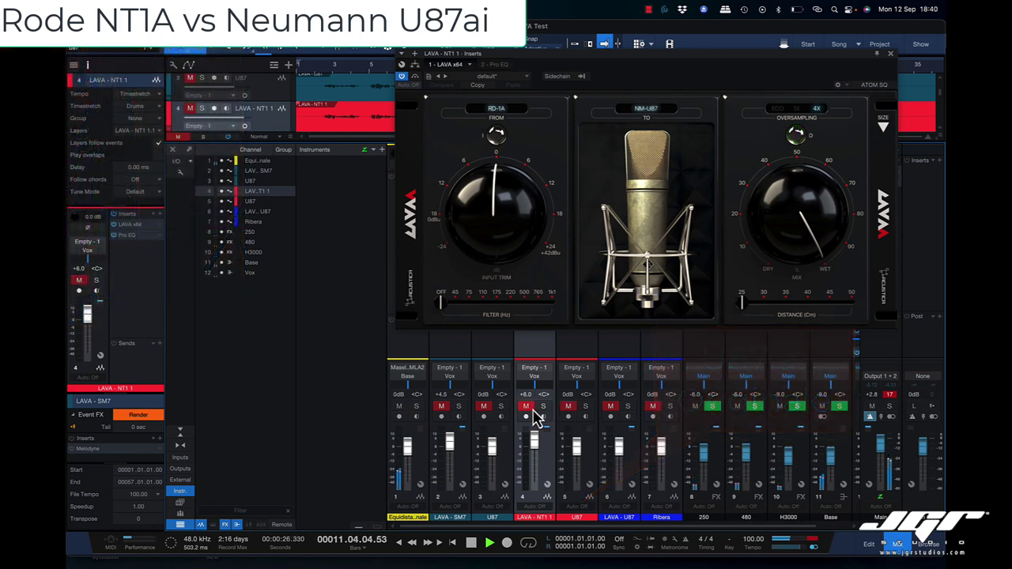
click(526, 407)
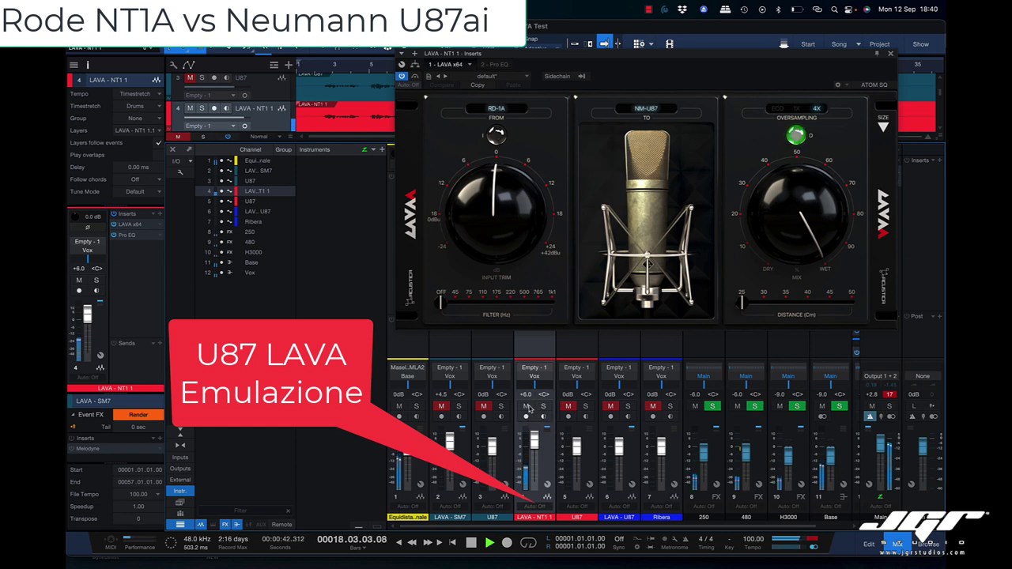
click(527, 406)
click(566, 407)
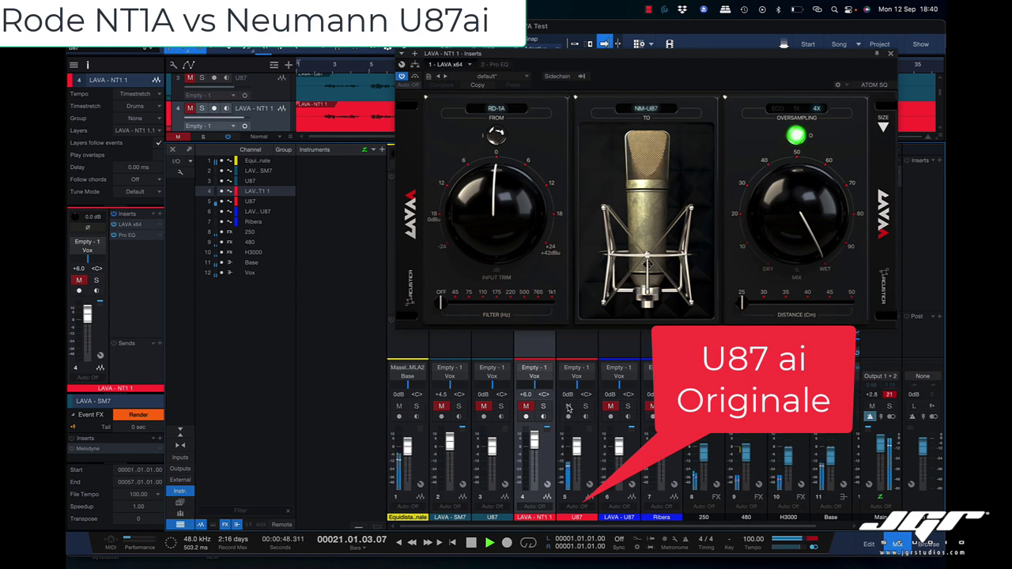
key(space)
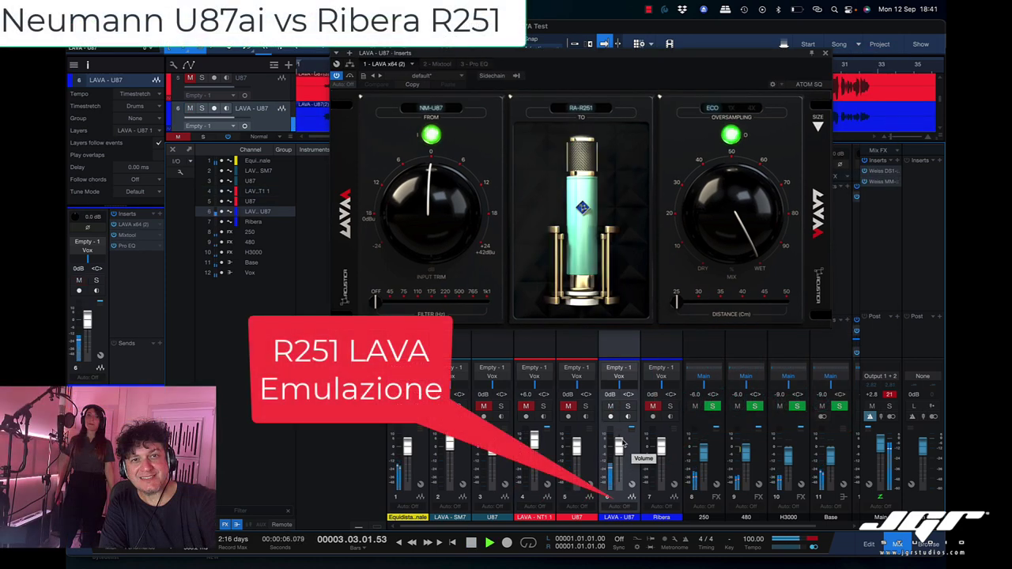
Compare the emulated R251 on LAVA - U87 with the real Ribera recording by alternating the two channels' mutes during playback
click(611, 407)
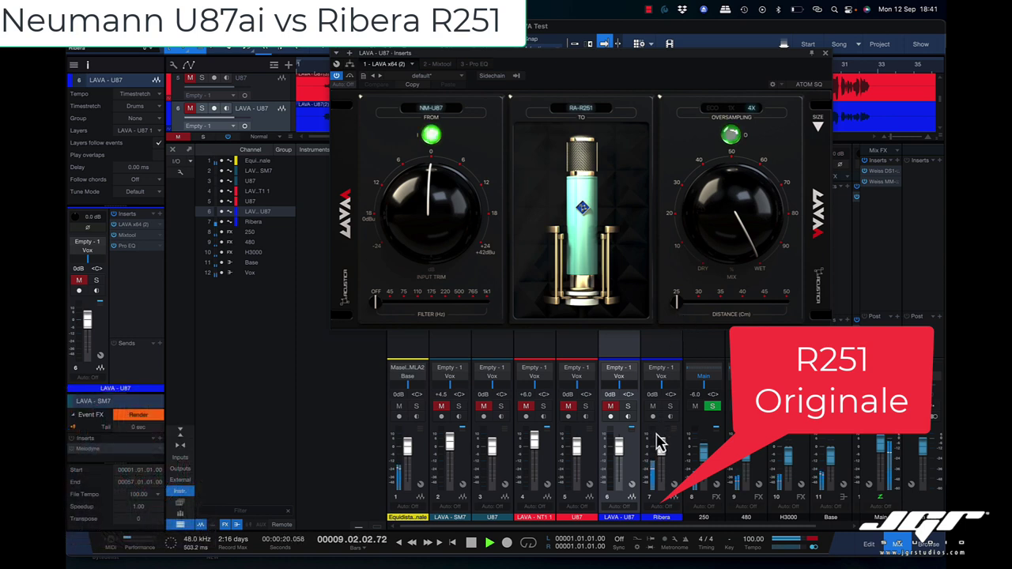
click(654, 406)
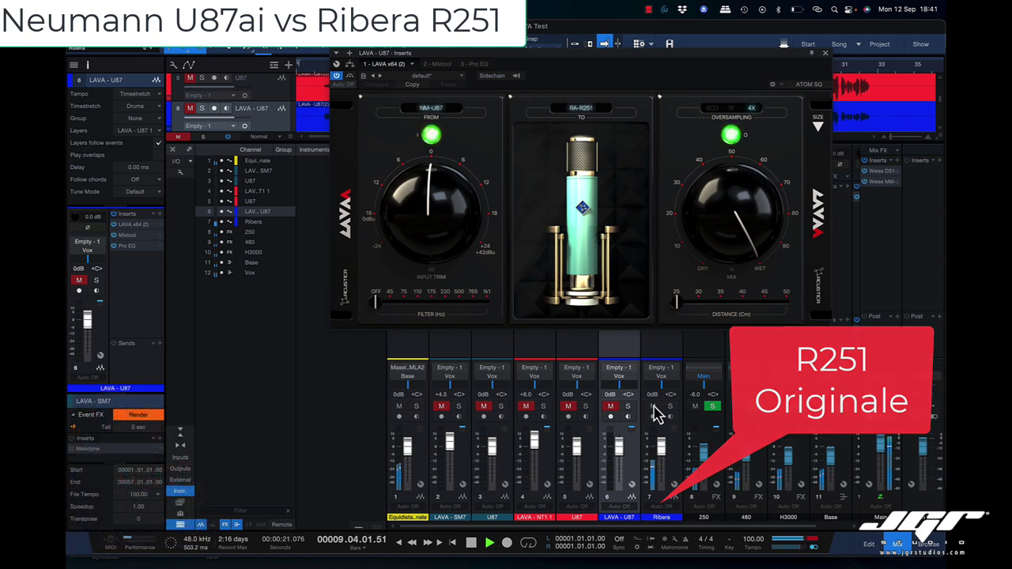
click(611, 407)
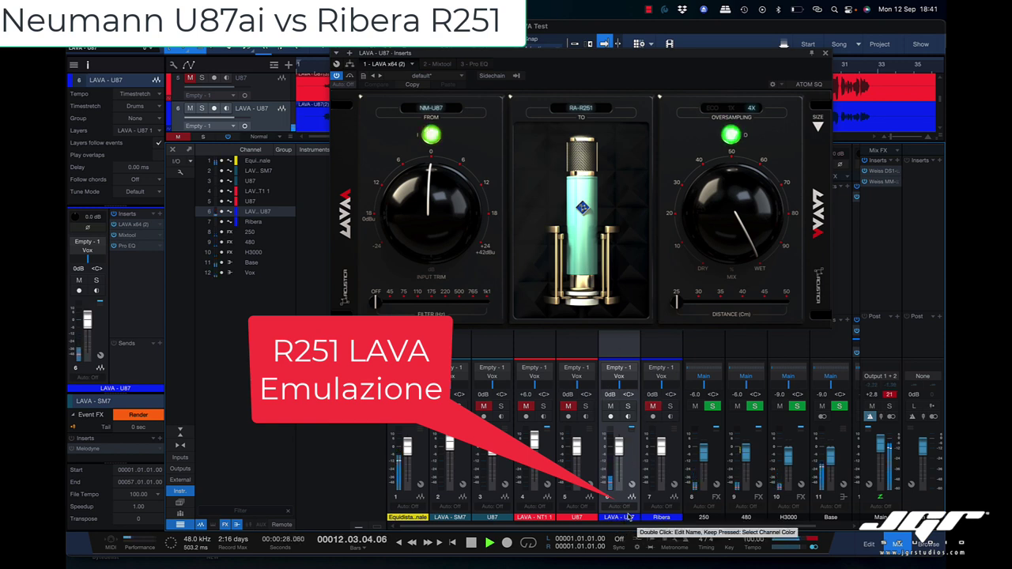
click(611, 407)
click(651, 408)
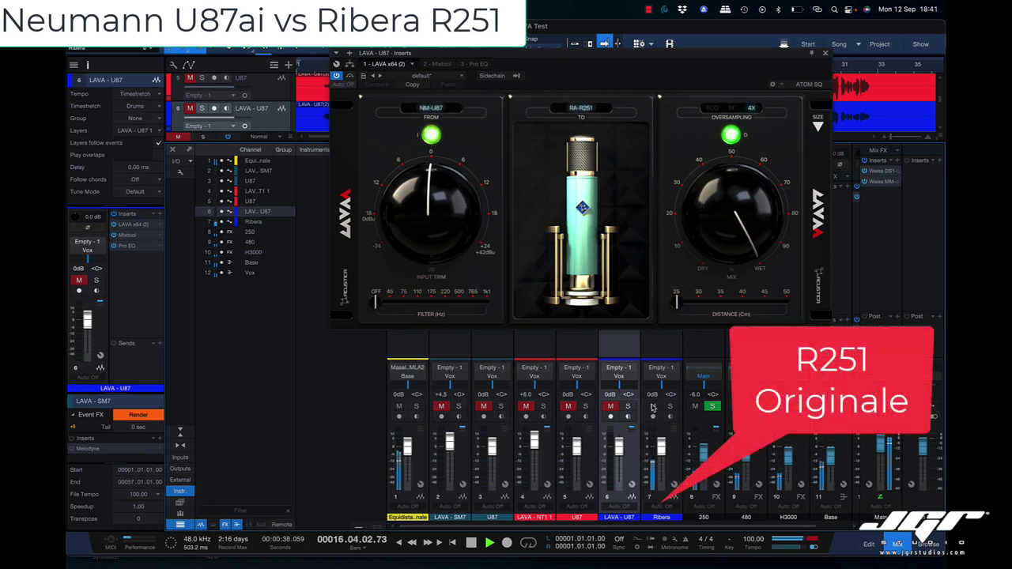
click(653, 407)
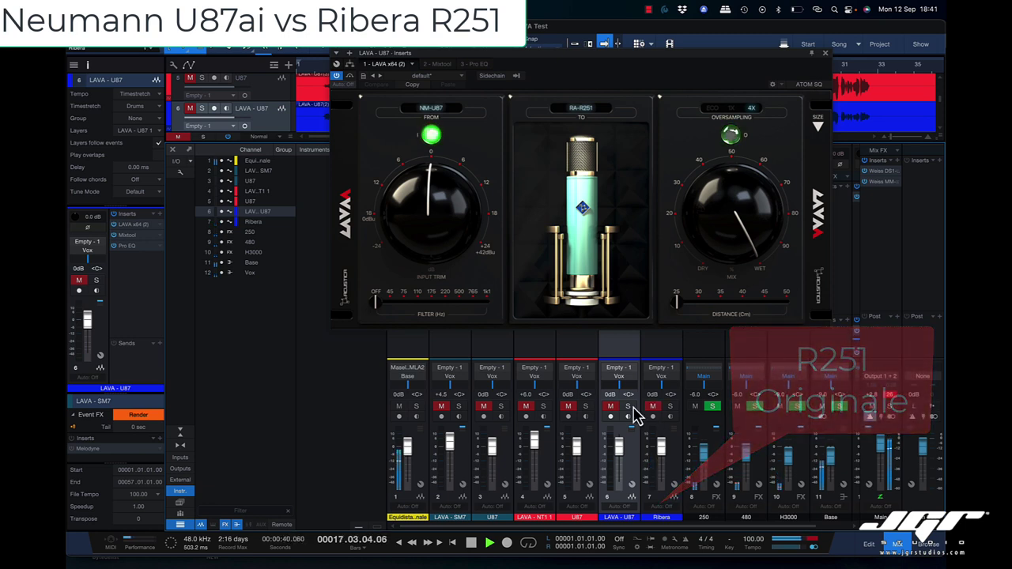
click(611, 406)
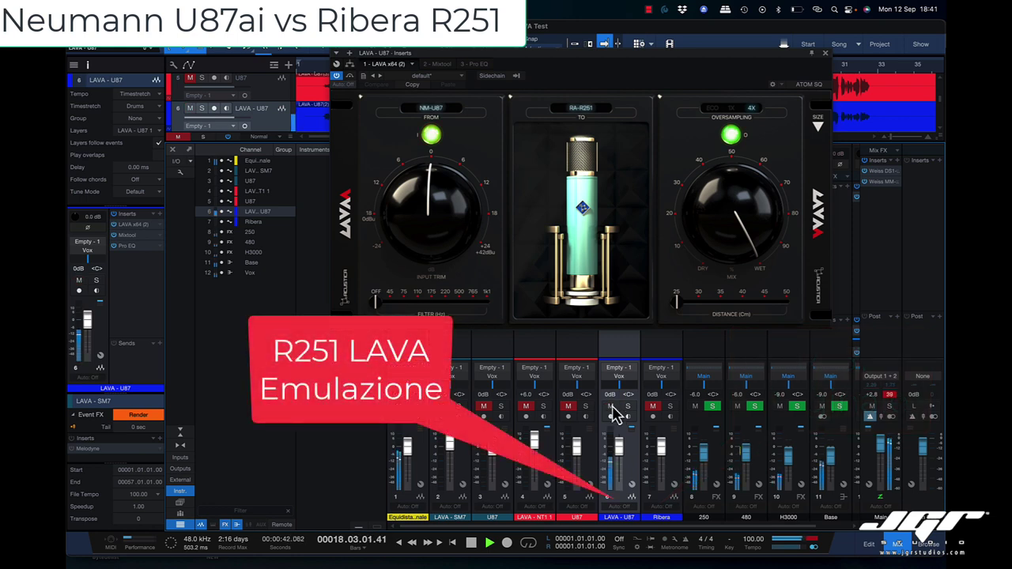
click(611, 407)
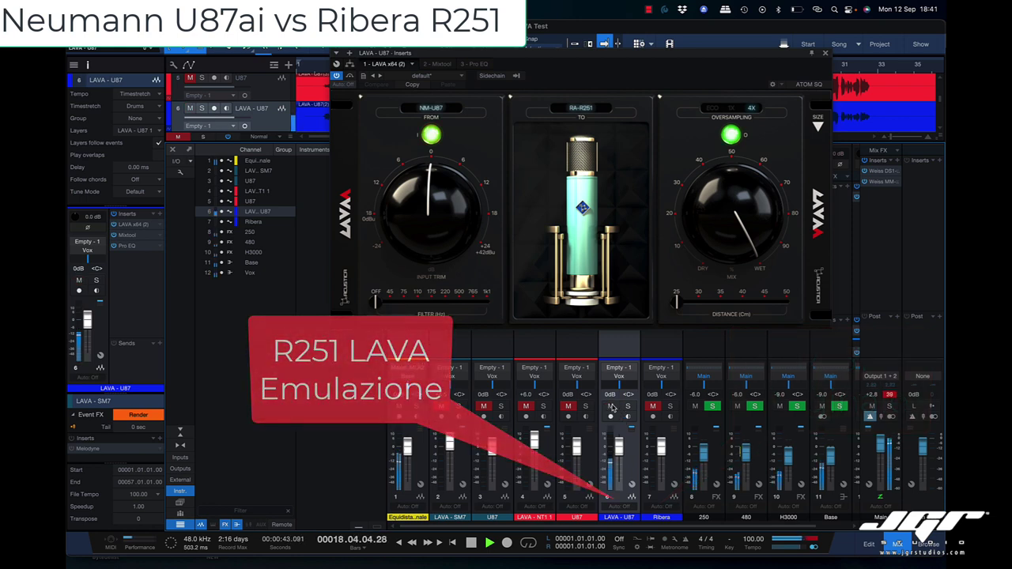
click(653, 408)
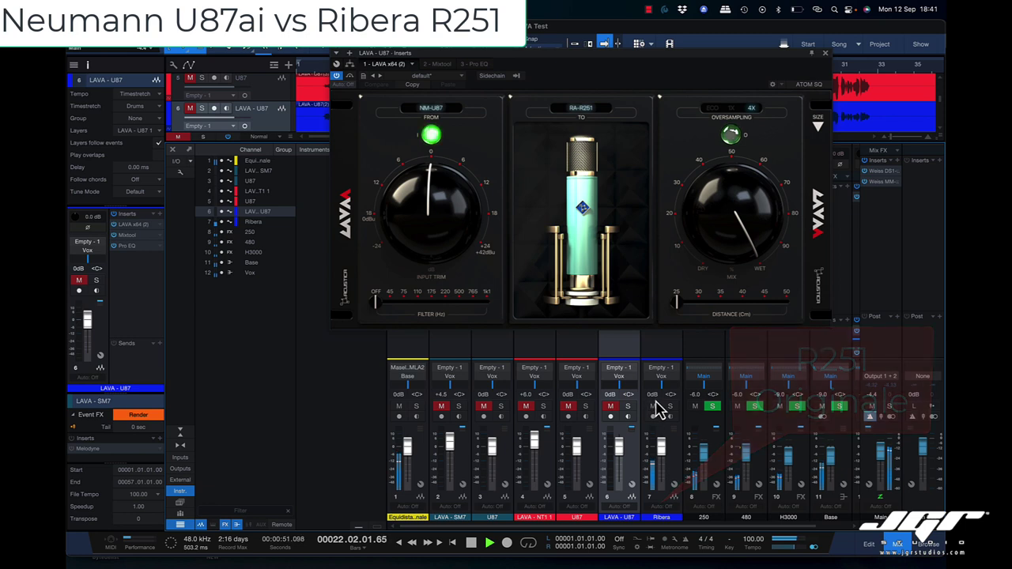
click(653, 406)
click(611, 406)
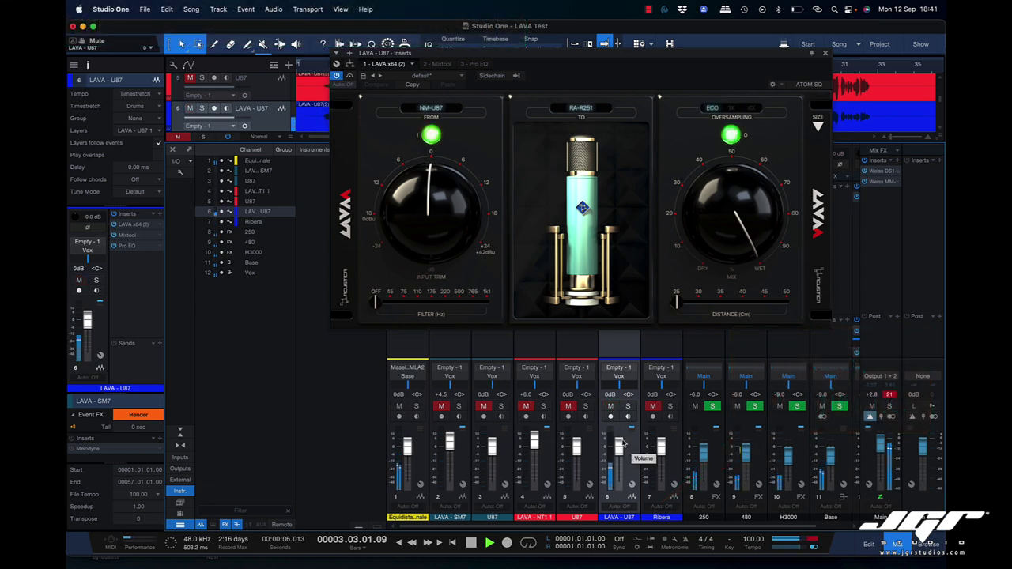
Repeat the LAVA - U87 versus Ribera listening comparison, ending on Ribera, and lower the Main output's volume to -4.4 dB
click(613, 407)
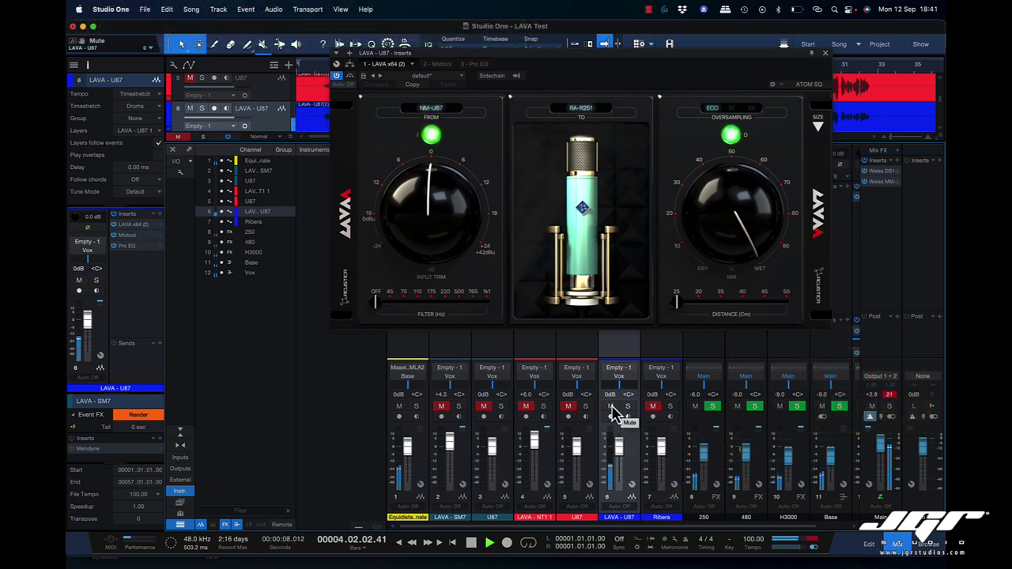
click(653, 406)
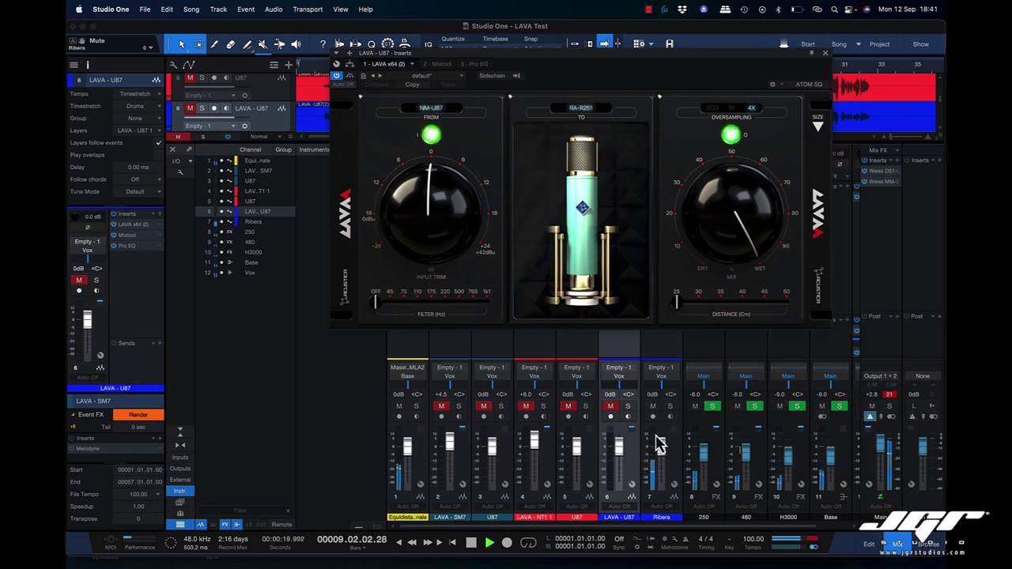
click(654, 406)
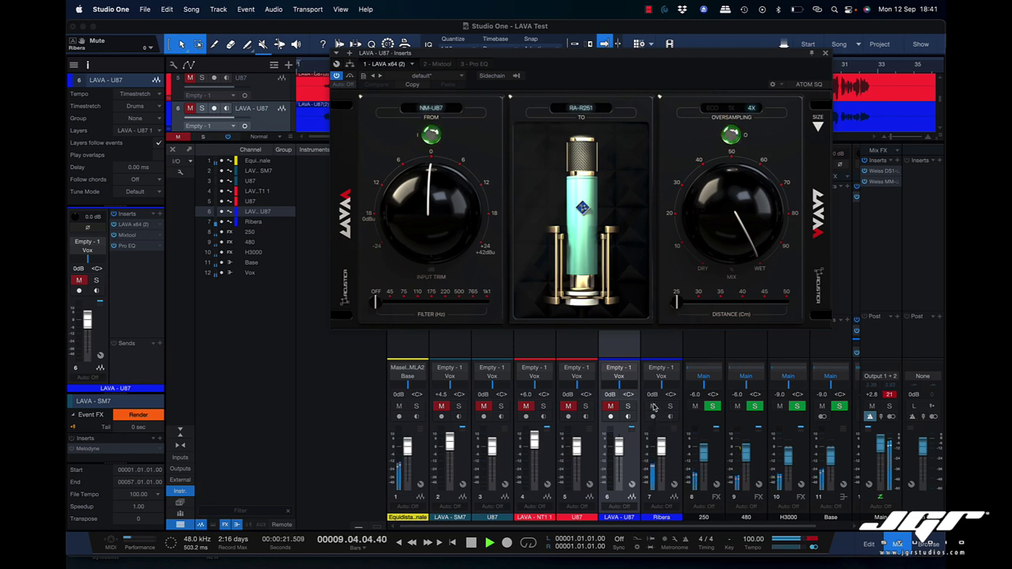
click(610, 406)
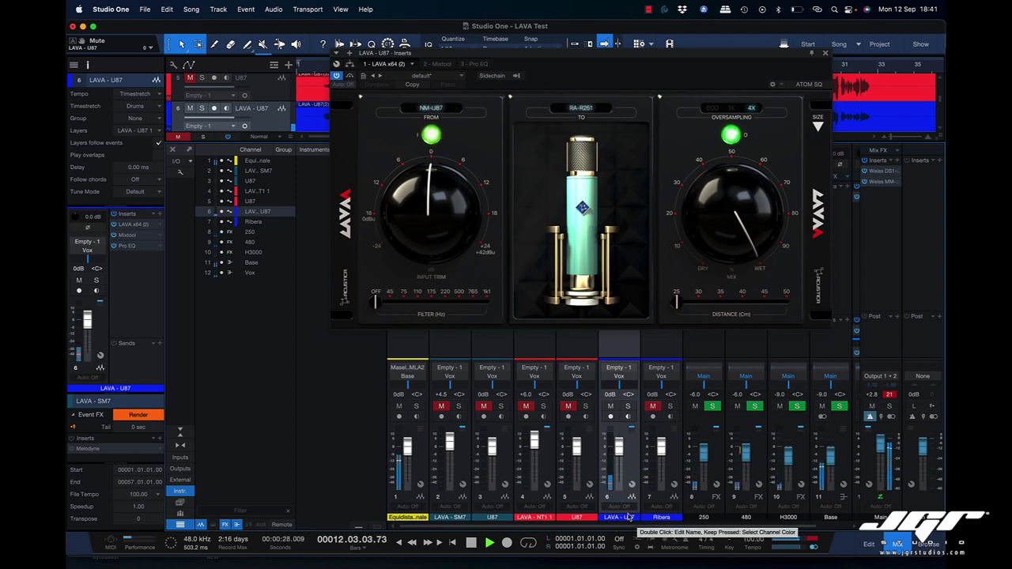
click(612, 408)
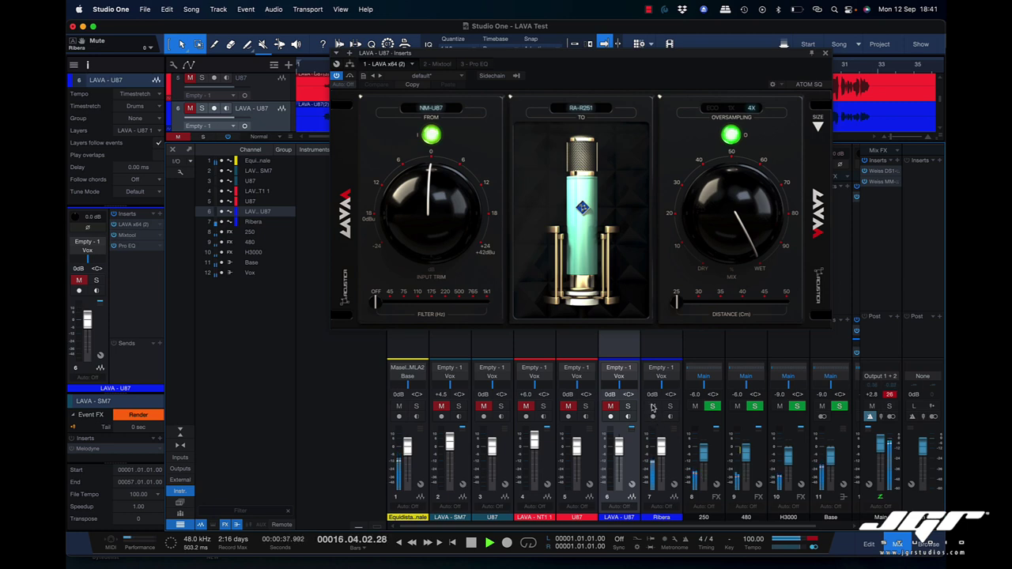
click(652, 408)
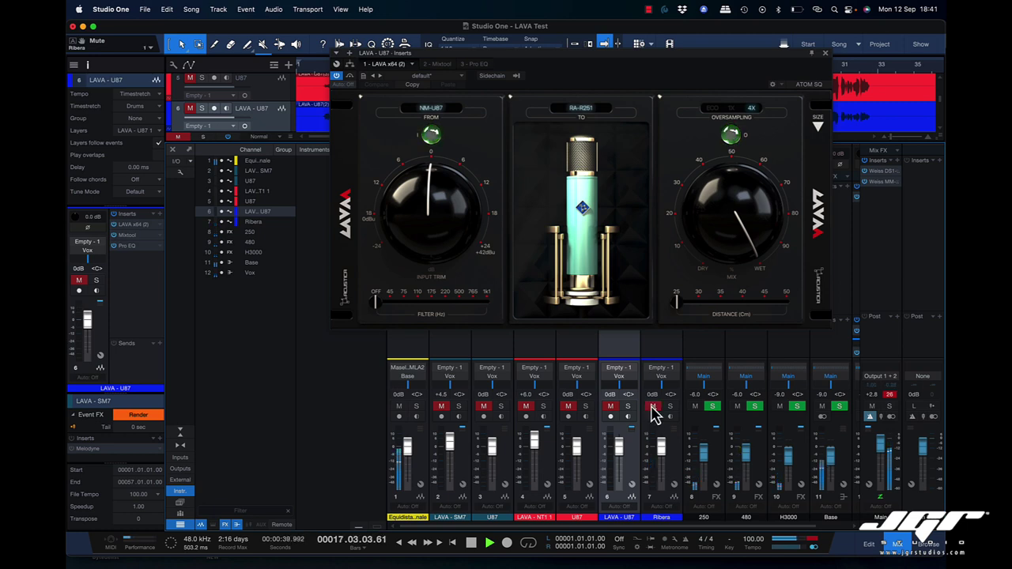
click(611, 408)
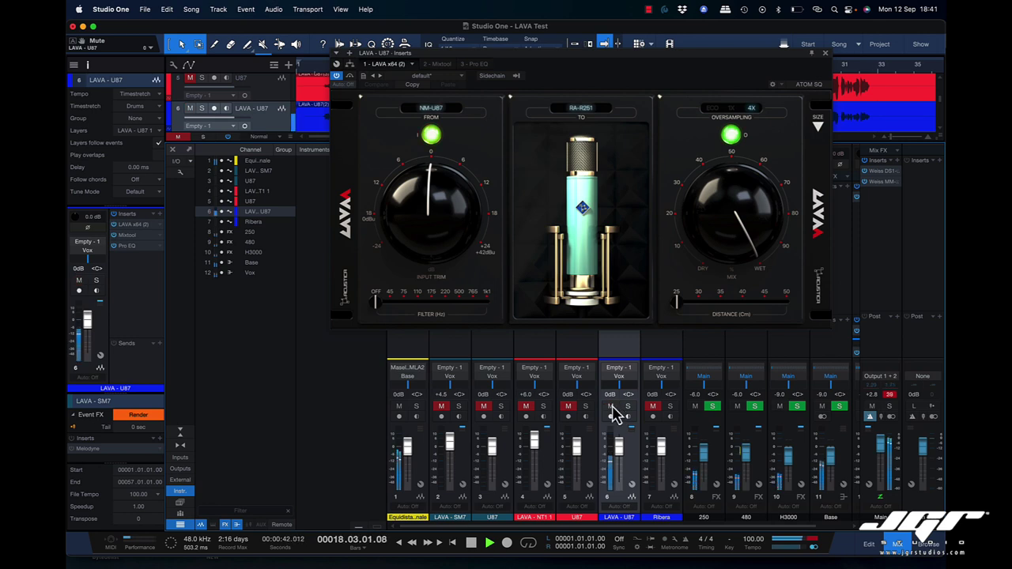
click(612, 408)
click(652, 407)
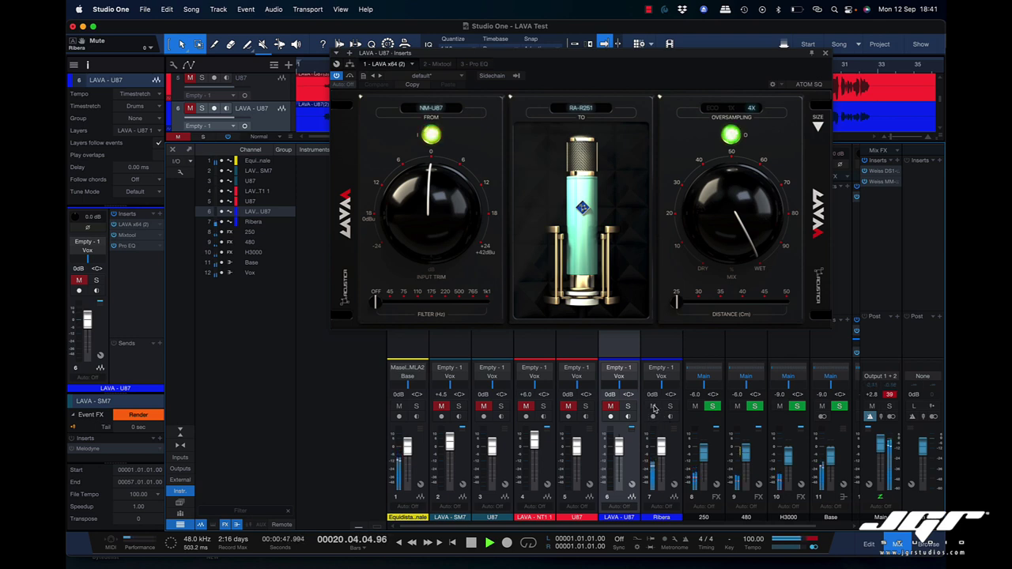
scroll(881, 457, down, 5)
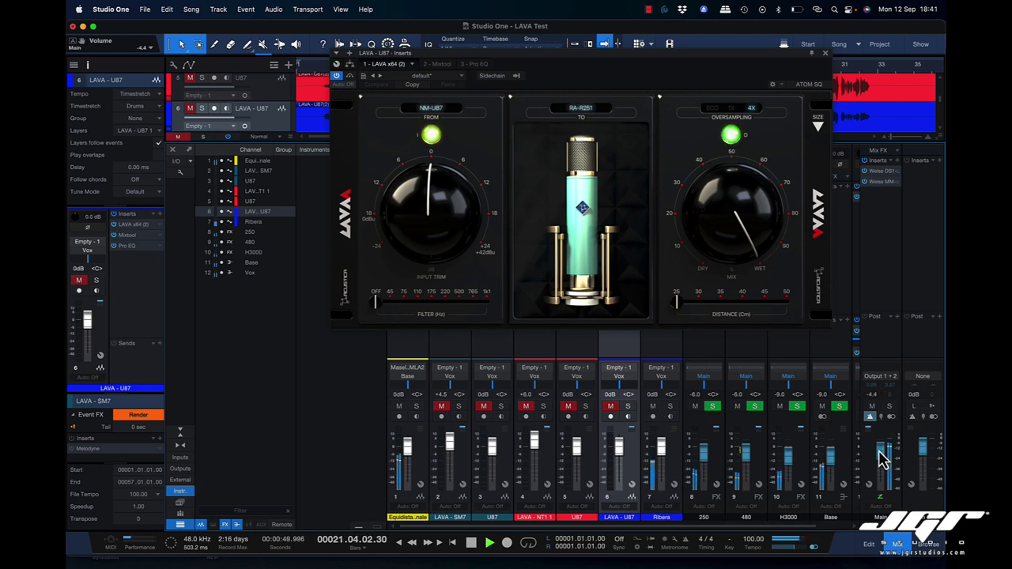
Compare LAVA - U87 with the real Ribera recording by alternating their mutes during playback, ending with LAVA - U87 muted
click(652, 408)
click(612, 407)
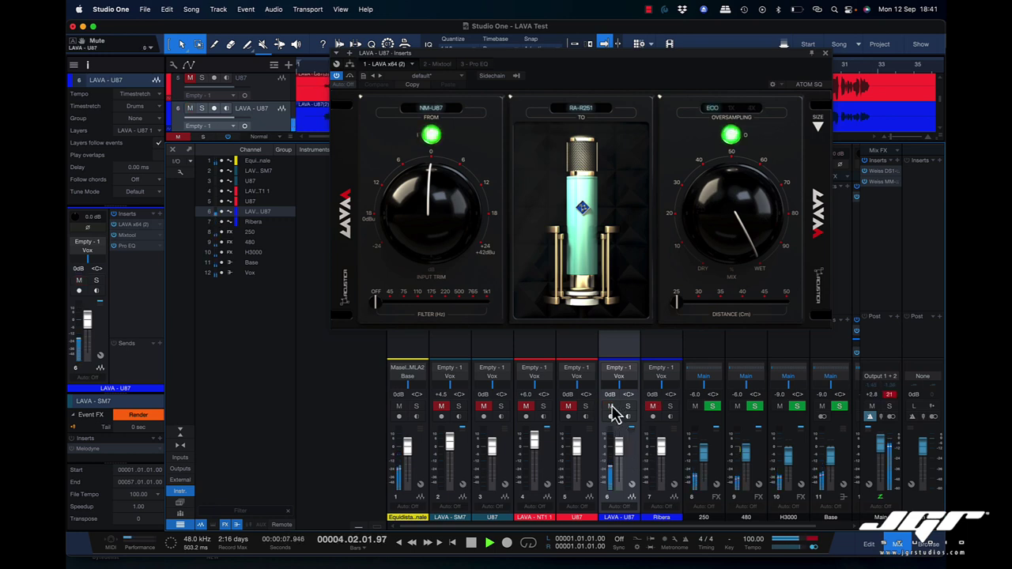
click(612, 406)
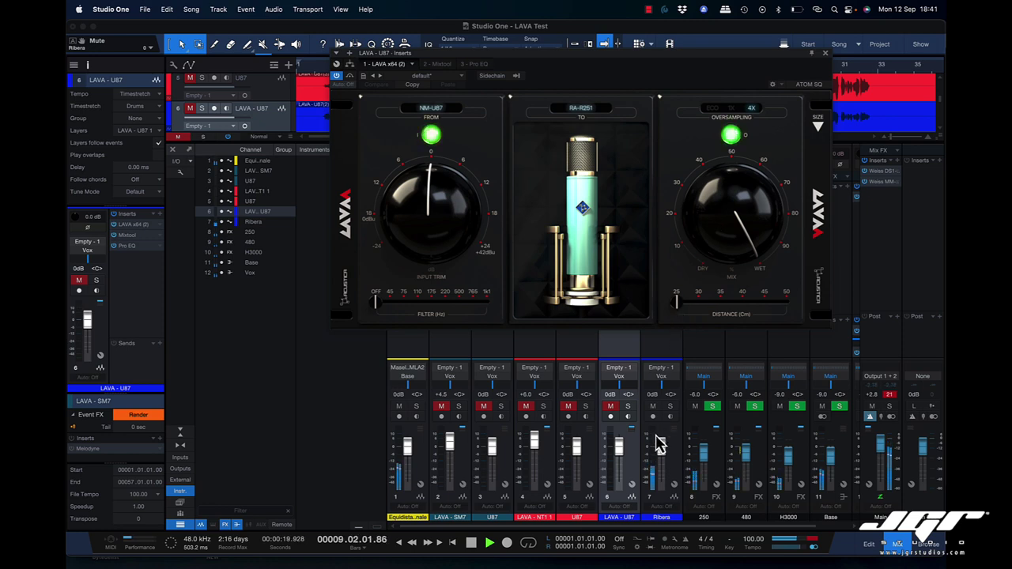
click(652, 406)
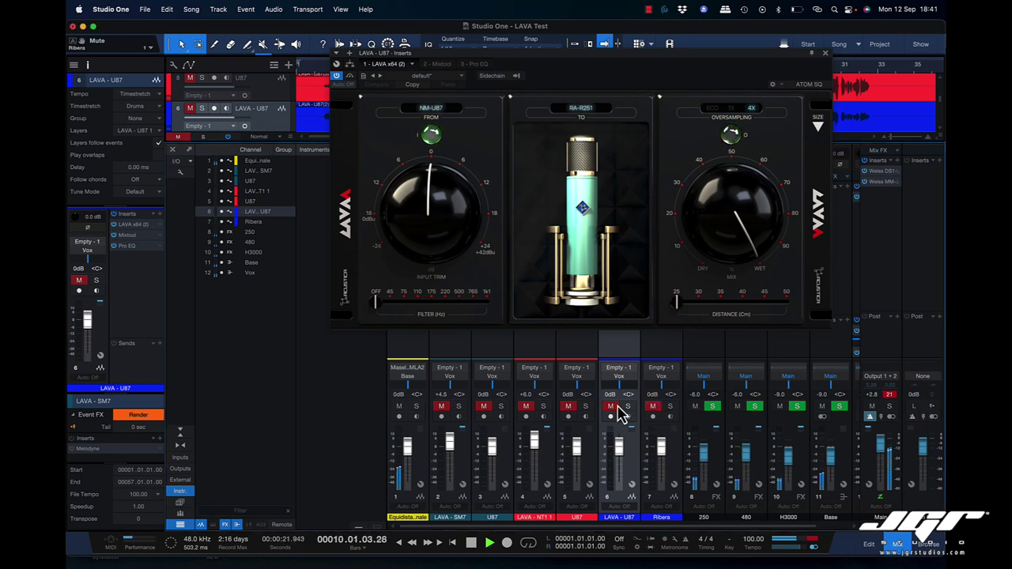
click(611, 406)
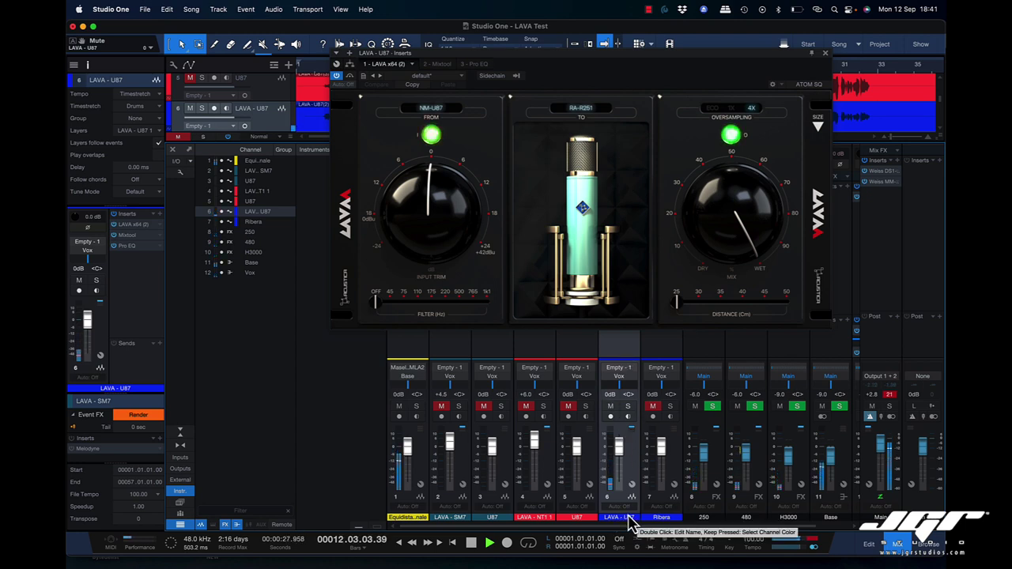
click(612, 407)
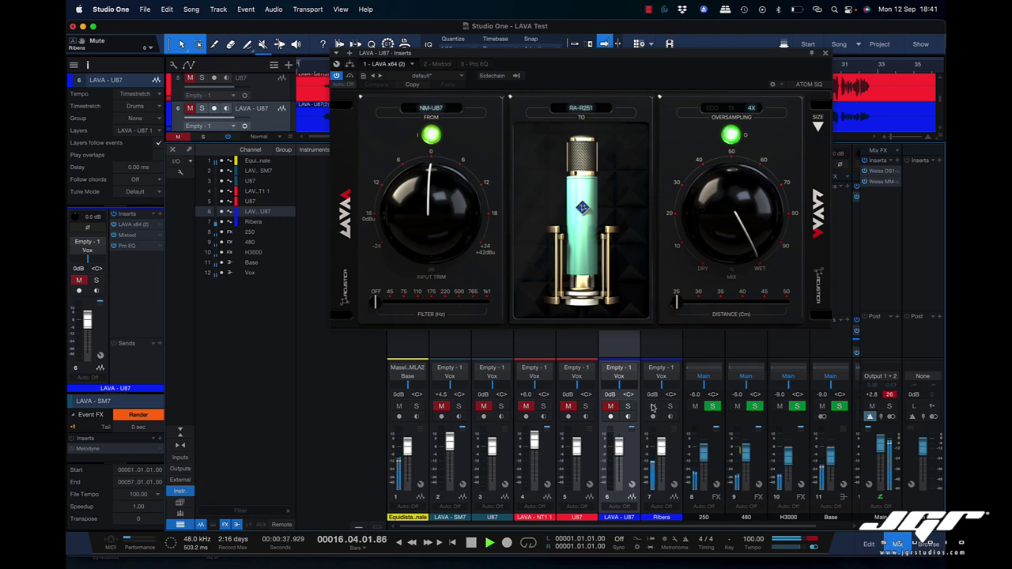
Switch playback from Ribera to LAVA - U87 and back with their mutes, and lower the Main output's volume to -4.4 dB
click(653, 407)
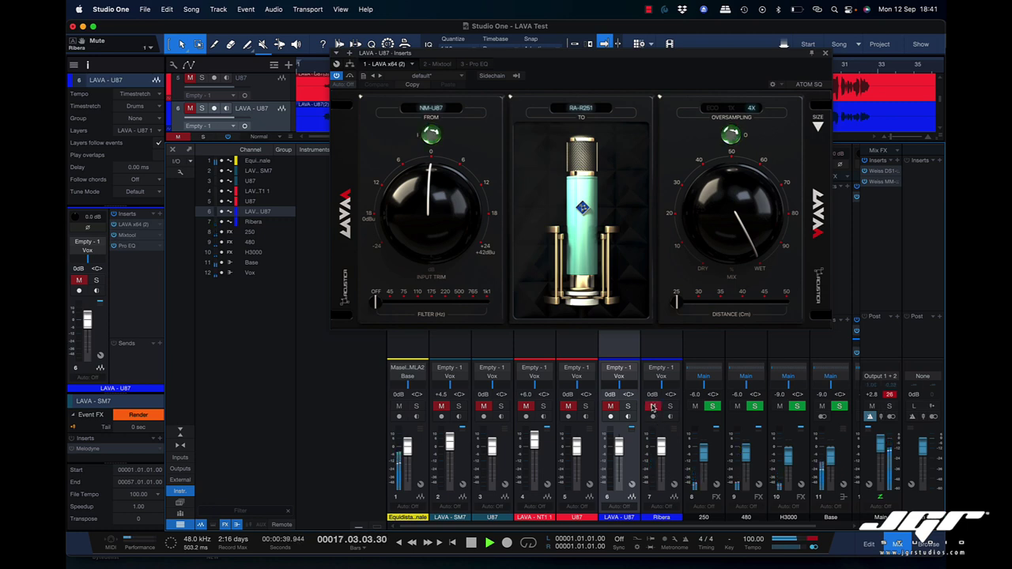
click(611, 406)
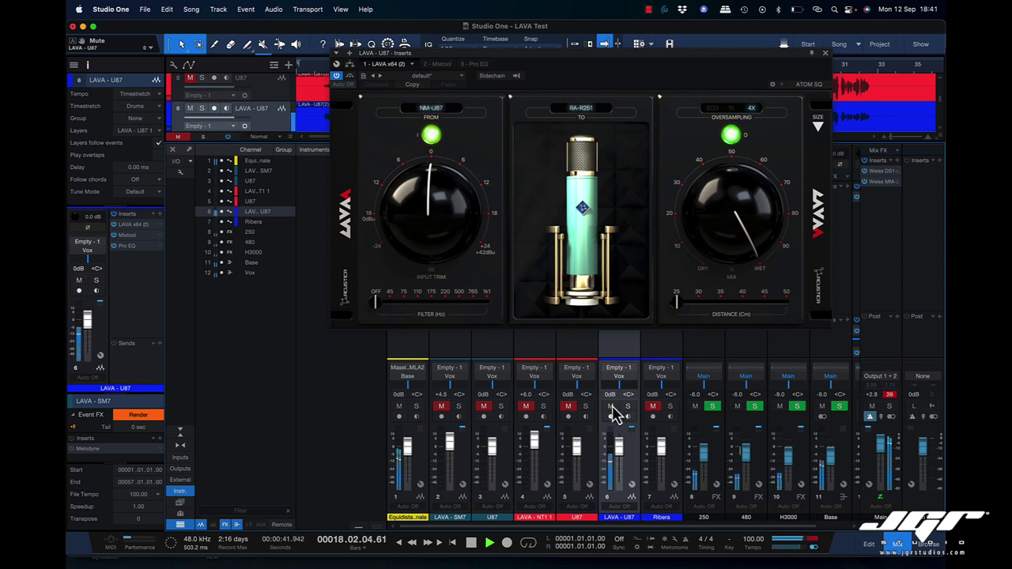
click(611, 407)
click(651, 407)
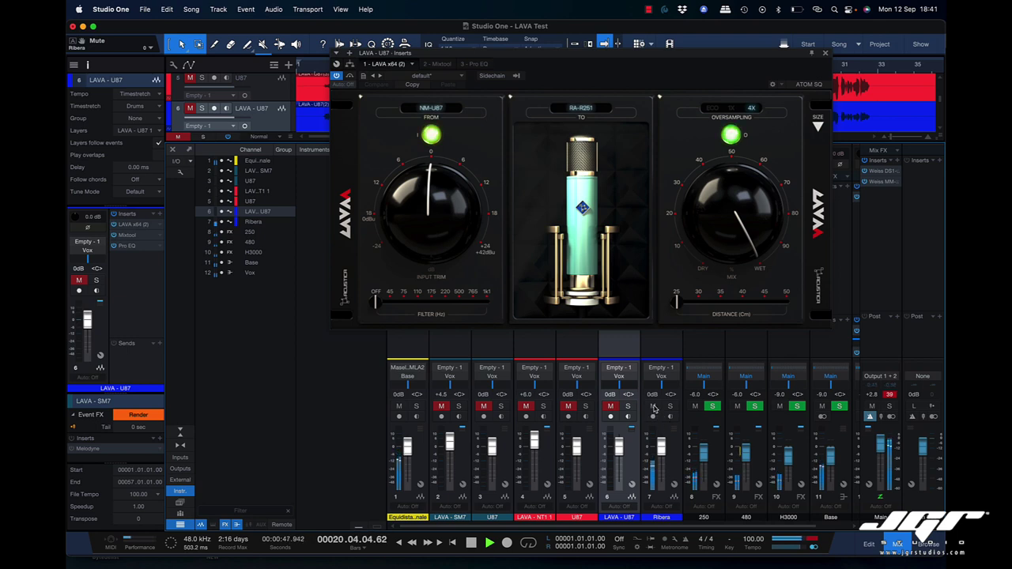
drag(879, 443, 880, 450)
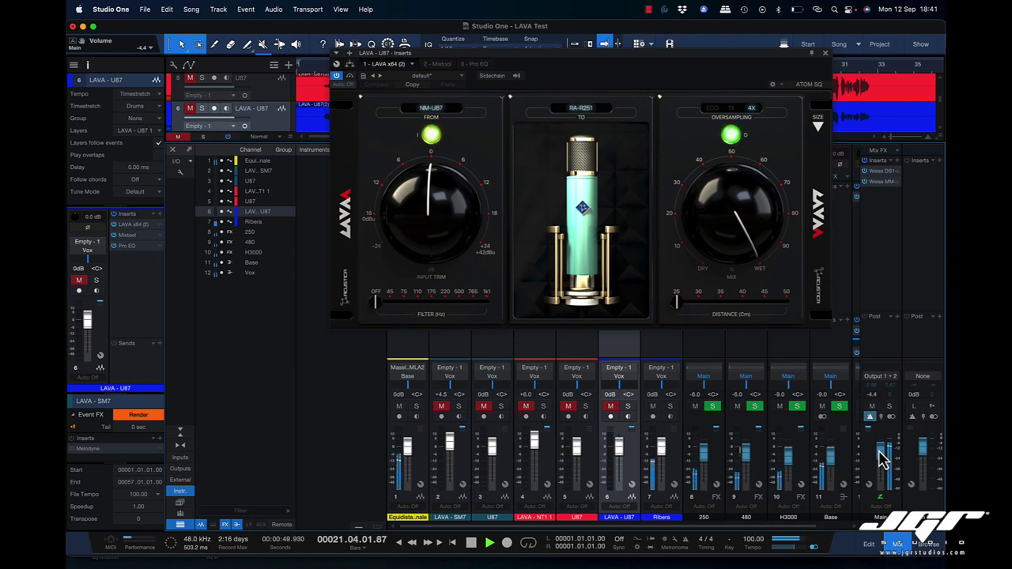
Audition LAVA - U87, return to Ribera by swapping their mutes, and set the LAVA plugin's oversampling to 4X
click(654, 406)
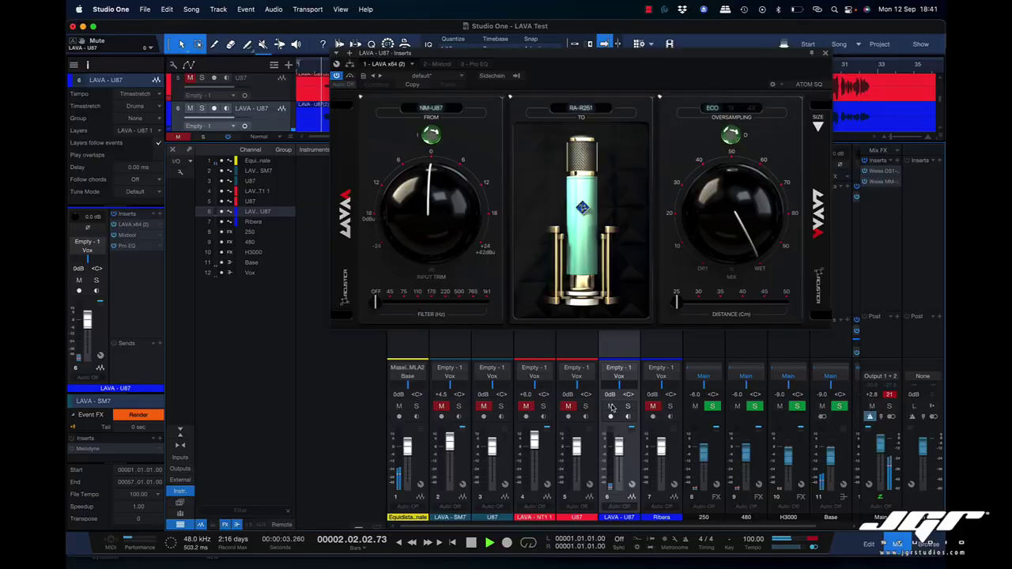
click(612, 406)
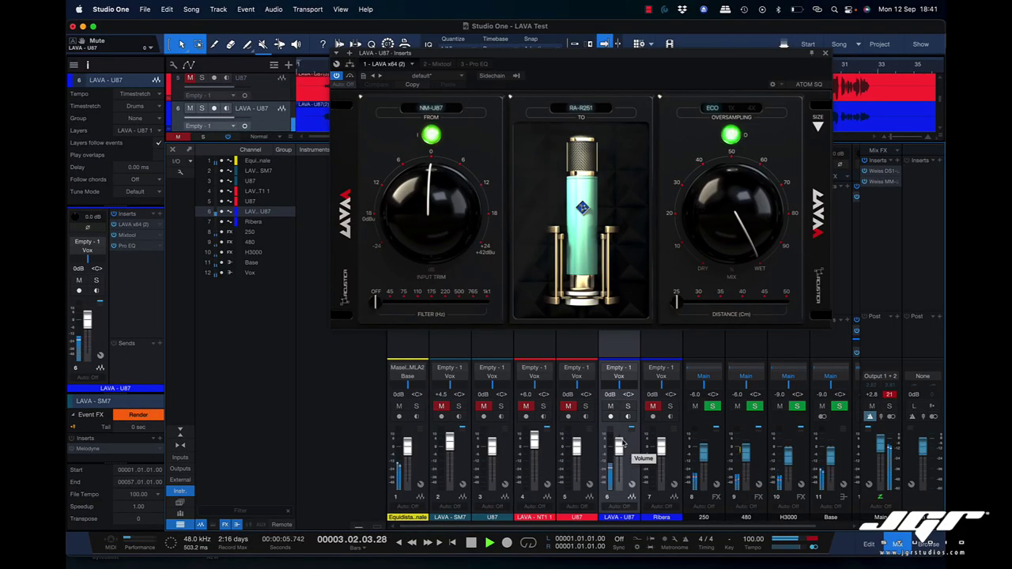
click(612, 407)
click(652, 406)
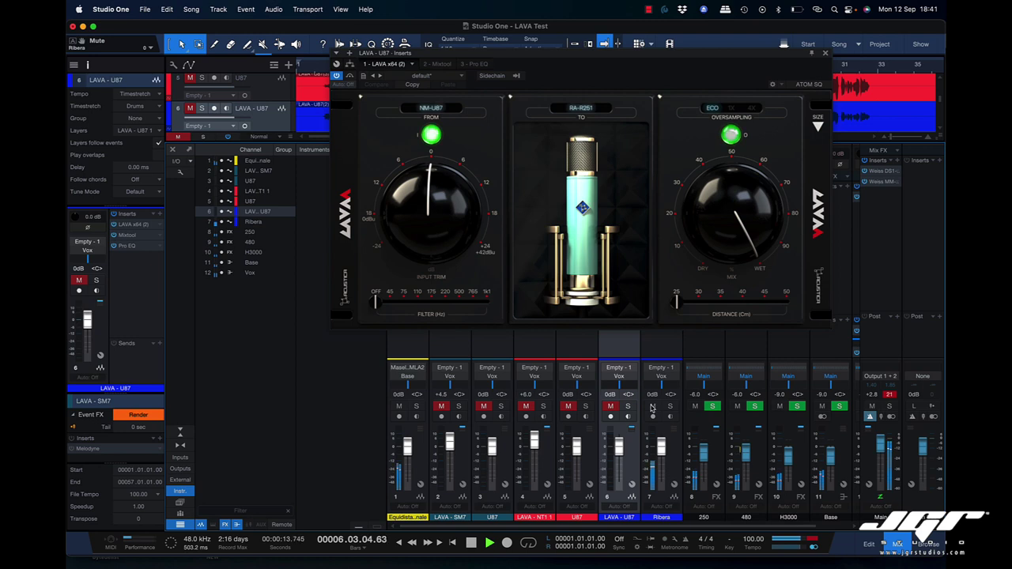
click(751, 109)
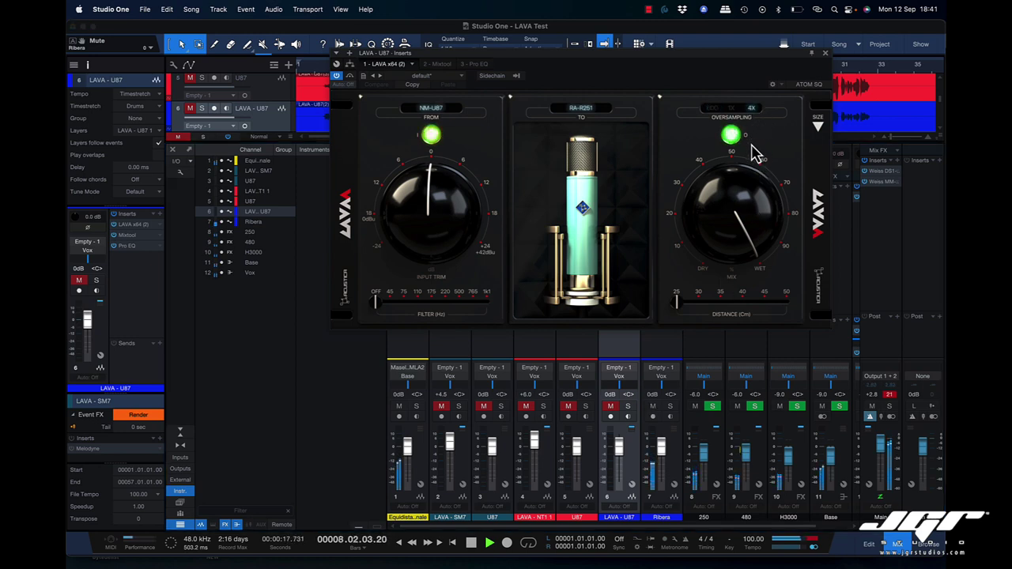
Alternate the mutes of Ribera and LAVA - U87 to compare them, ending on Ribera, and lower the Main output's volume to -3.9 dB
click(653, 407)
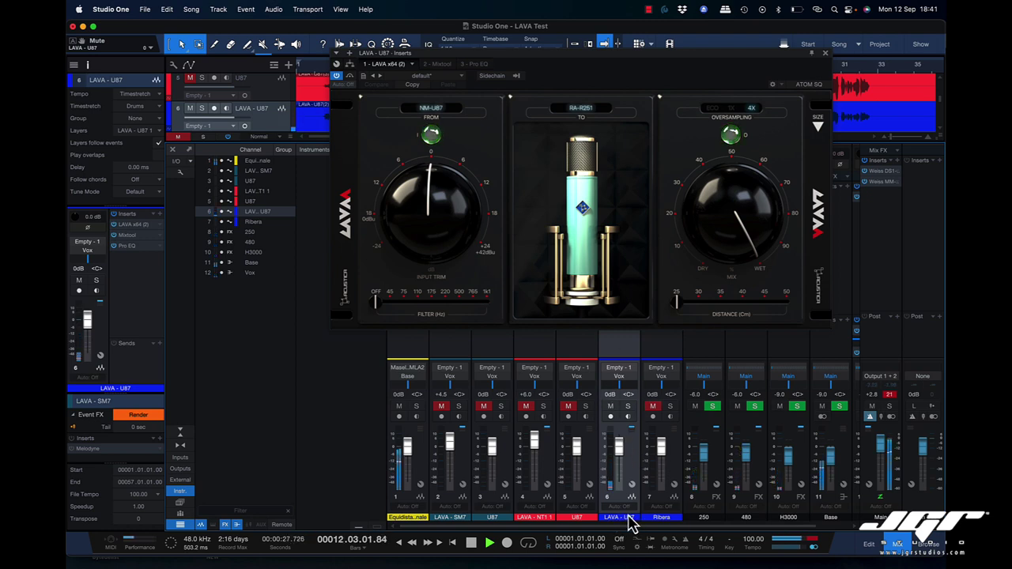
click(612, 407)
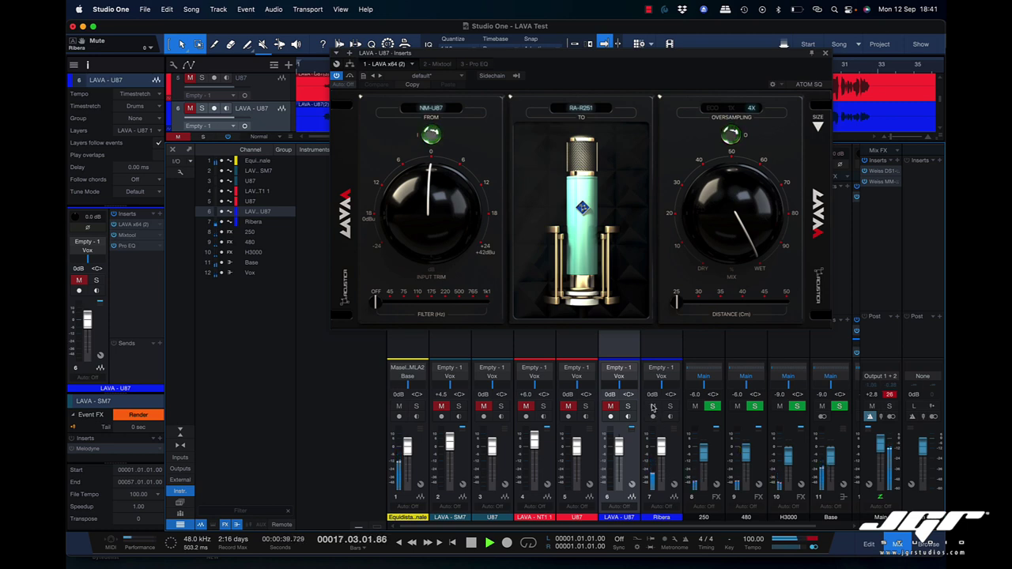
click(654, 407)
click(611, 406)
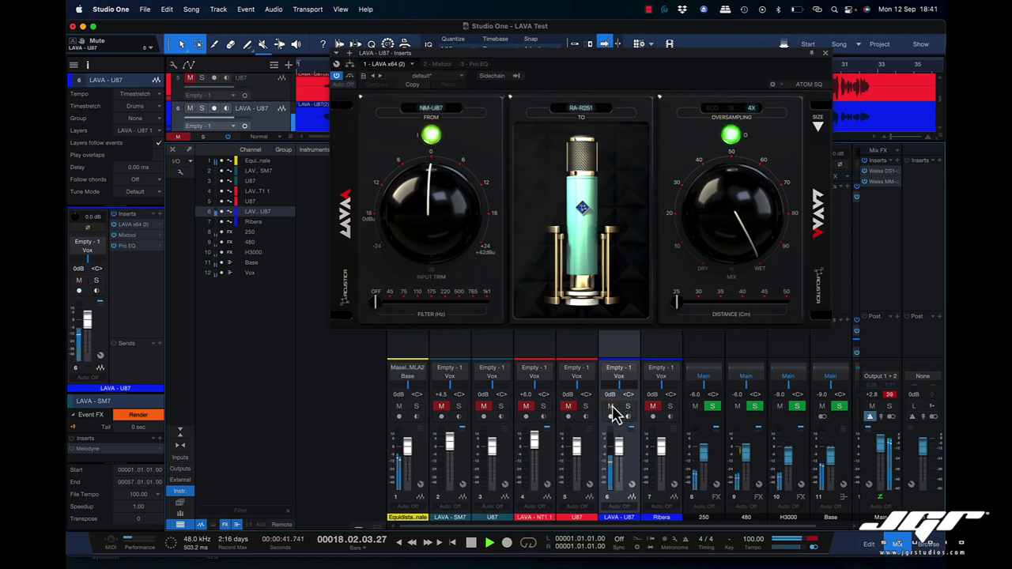
click(611, 407)
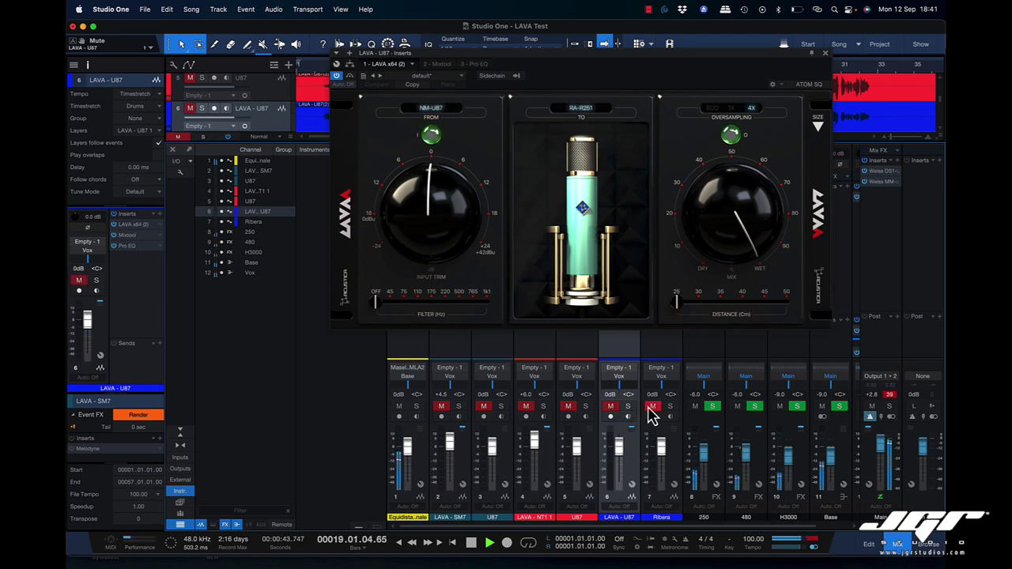
click(653, 407)
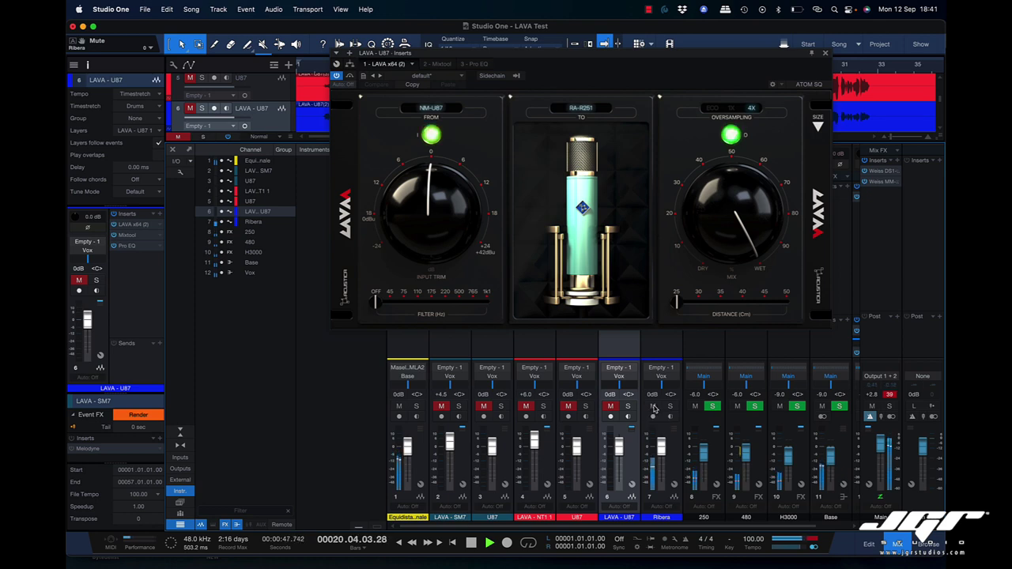
drag(881, 447, 881, 455)
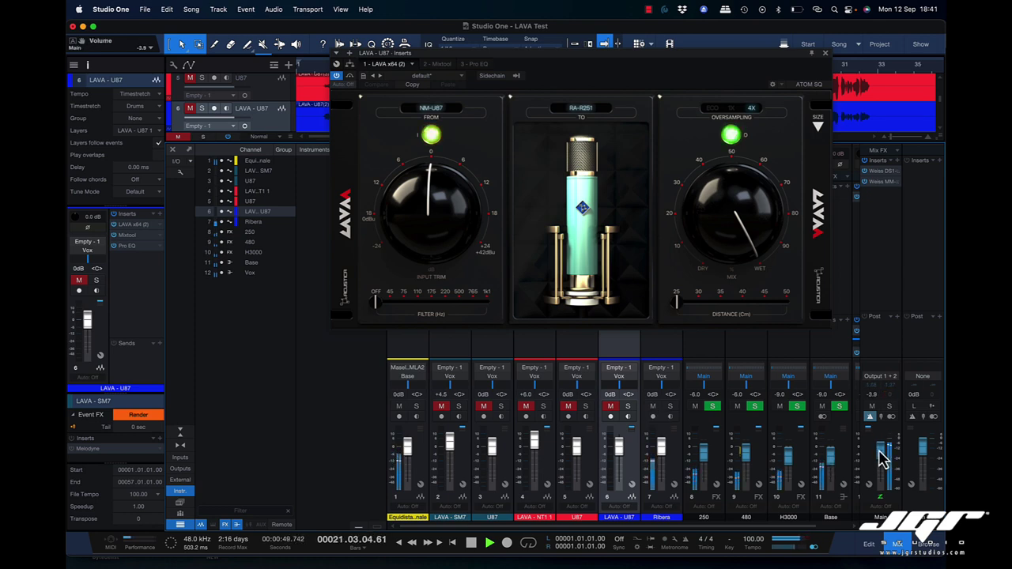
Compare the emulated R251 on LAVA - U87 with the real Ribera by repeatedly swapping their mutes during playback, ending on Ribera
click(654, 407)
click(611, 407)
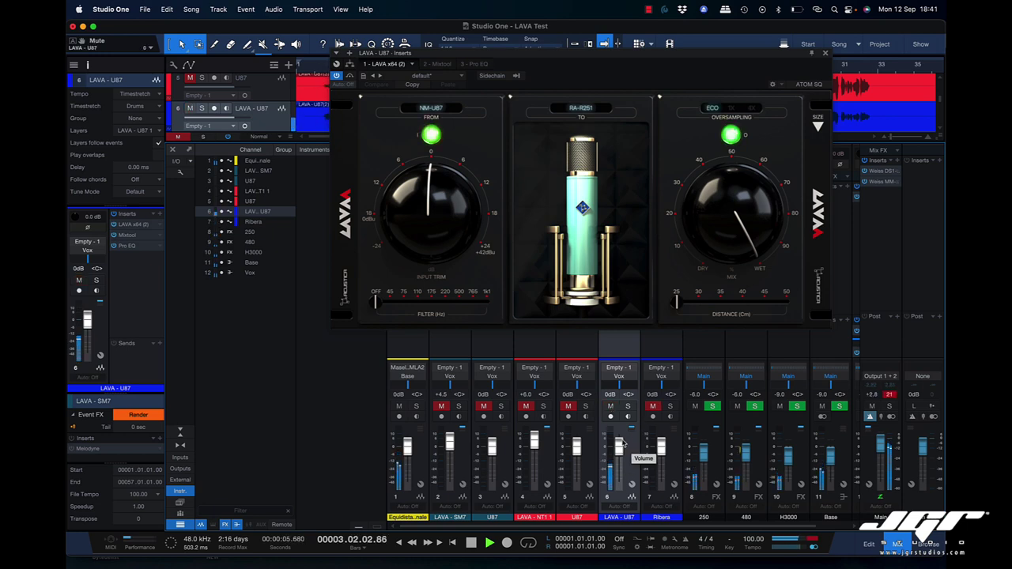
click(611, 407)
click(651, 409)
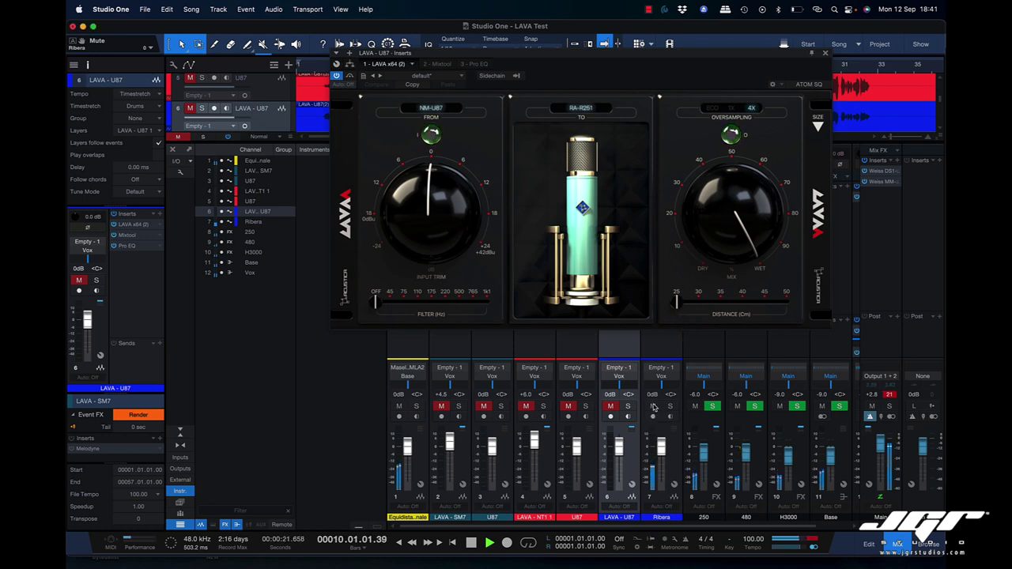
click(654, 408)
click(611, 407)
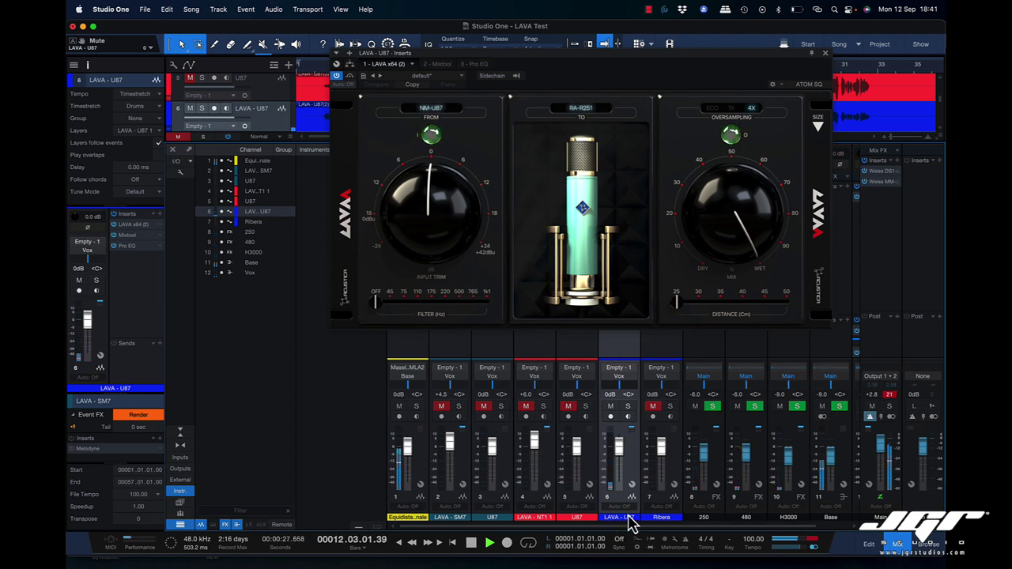
click(610, 407)
click(653, 408)
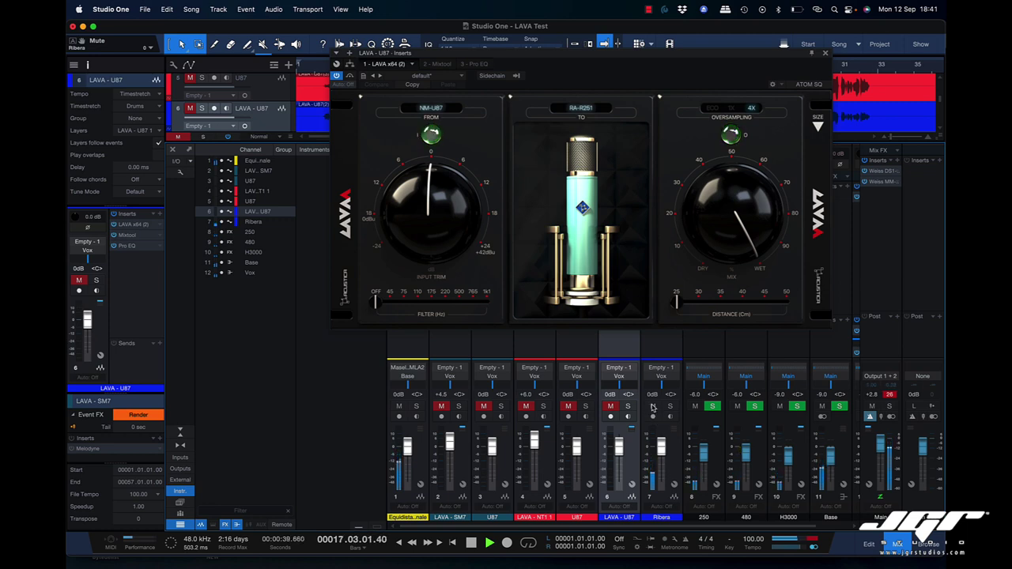
Switch from Ribera to LAVA - U87 and back for another listening comparison, and lower the Main output's volume
click(653, 407)
click(610, 407)
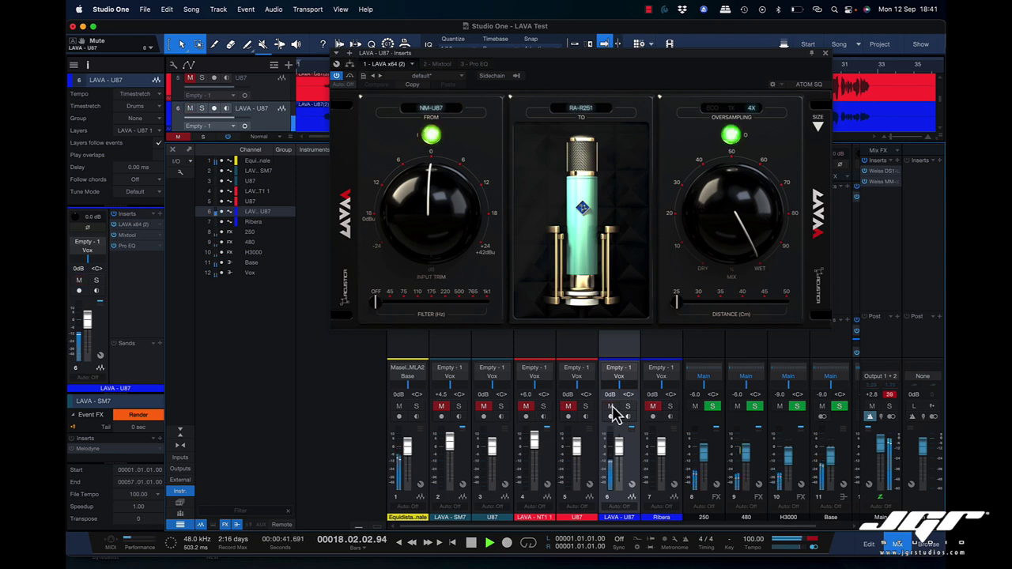
click(611, 408)
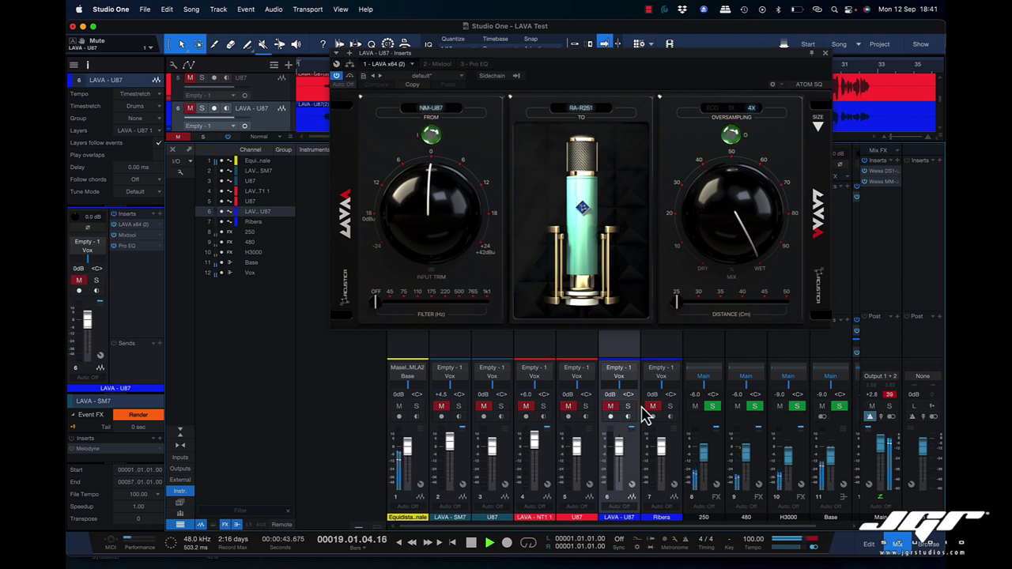
click(653, 407)
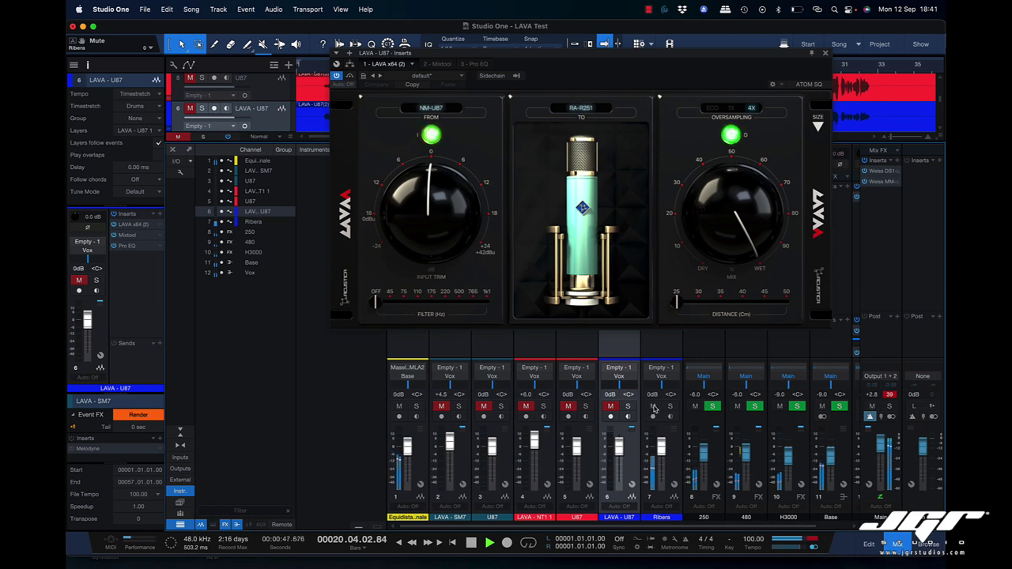
drag(883, 444, 884, 459)
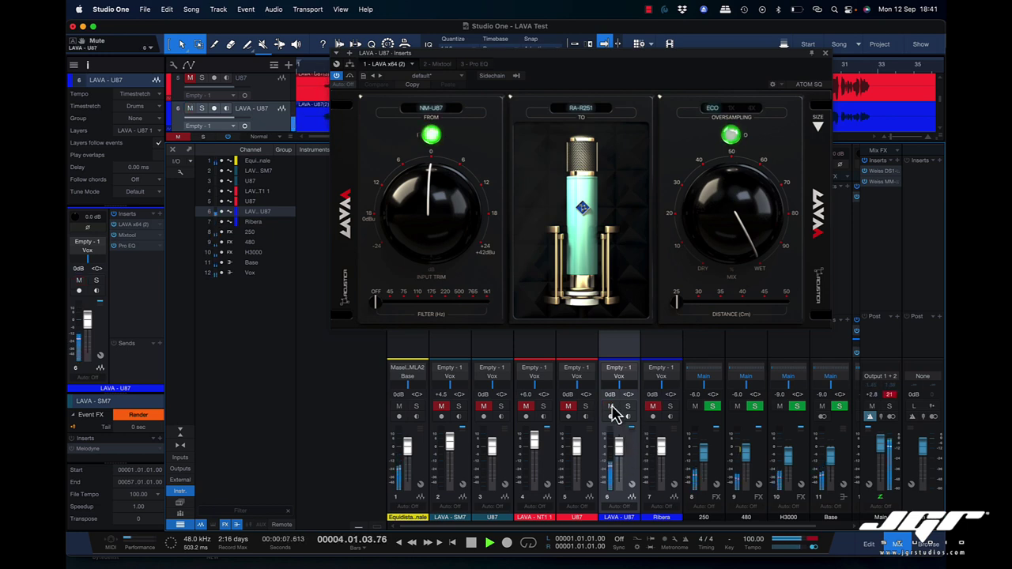
Mute LAVA - U87, unmute Ribera, and set the LAVA plugin's oversampling to 4X
click(611, 407)
click(651, 406)
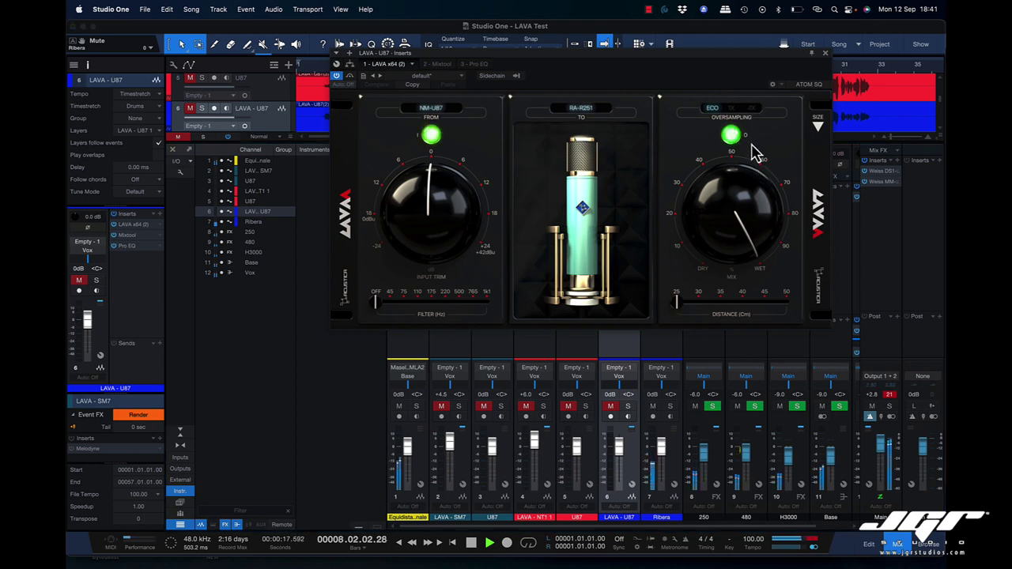
click(752, 108)
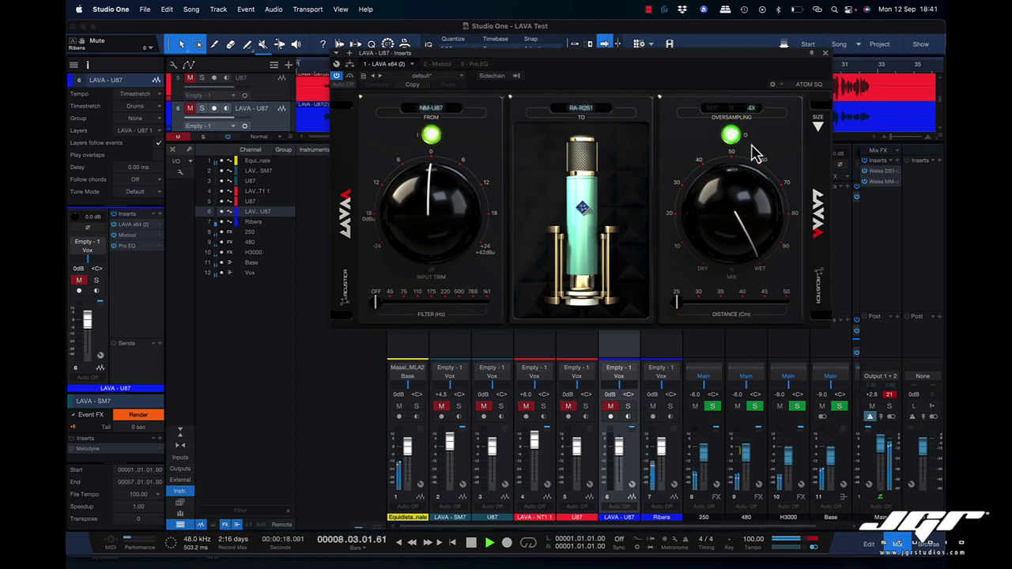
Repeat the Ribera versus LAVA - U87 comparison by alternating their mutes, ending on Ribera, and lower the Main output's volume to -2.9 dB
click(654, 406)
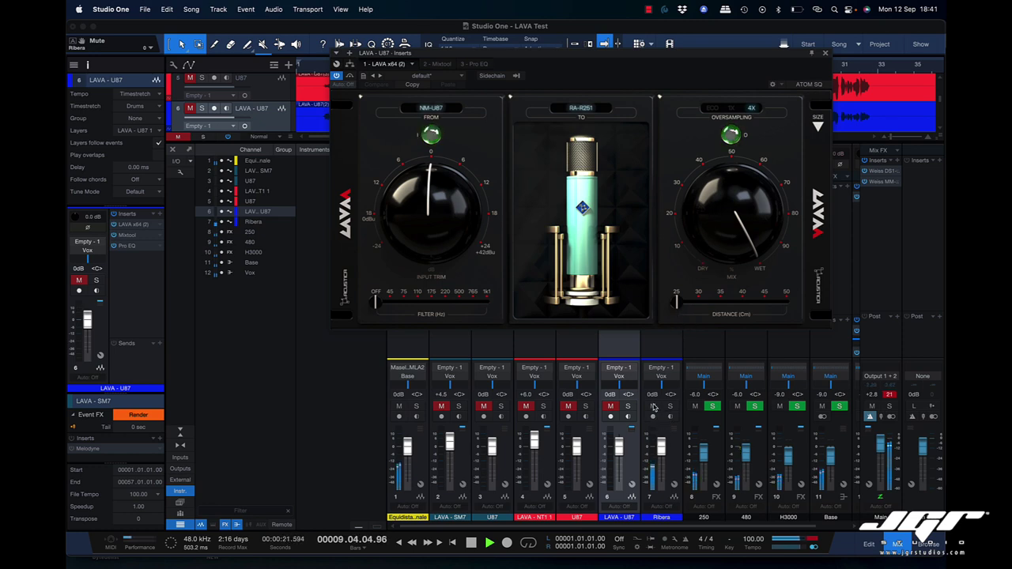
click(611, 407)
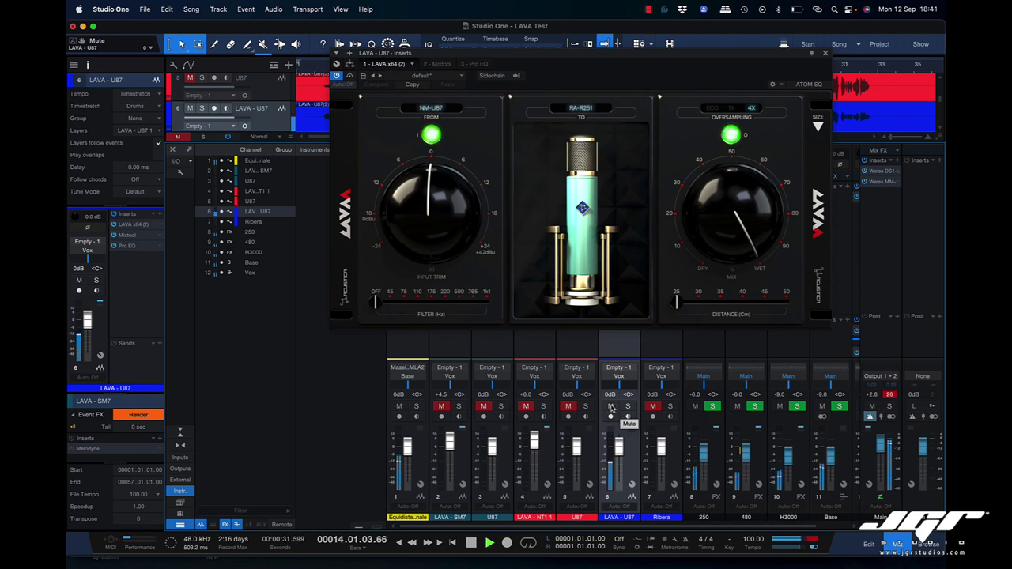
click(611, 407)
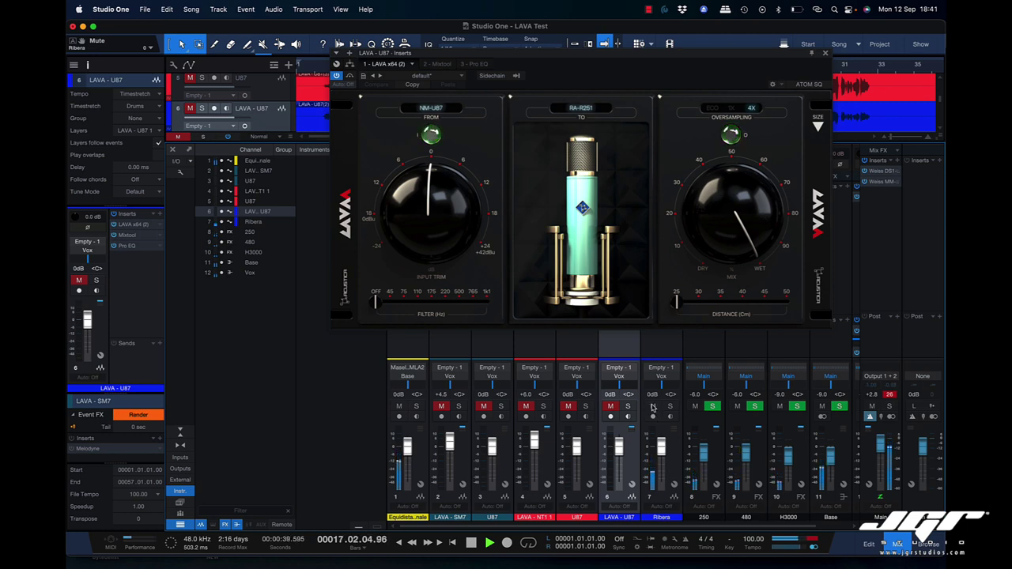
click(654, 407)
click(611, 406)
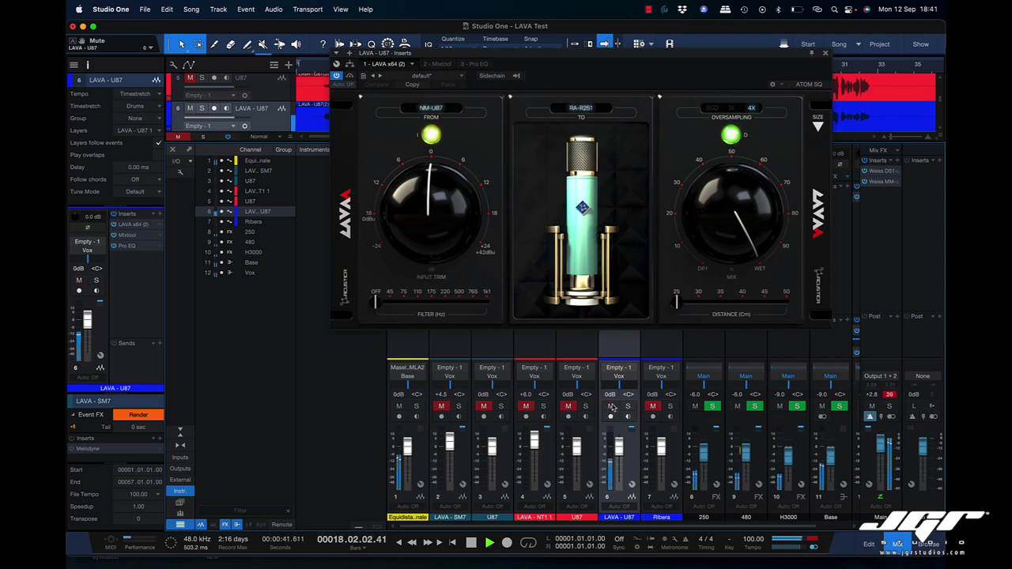
click(612, 407)
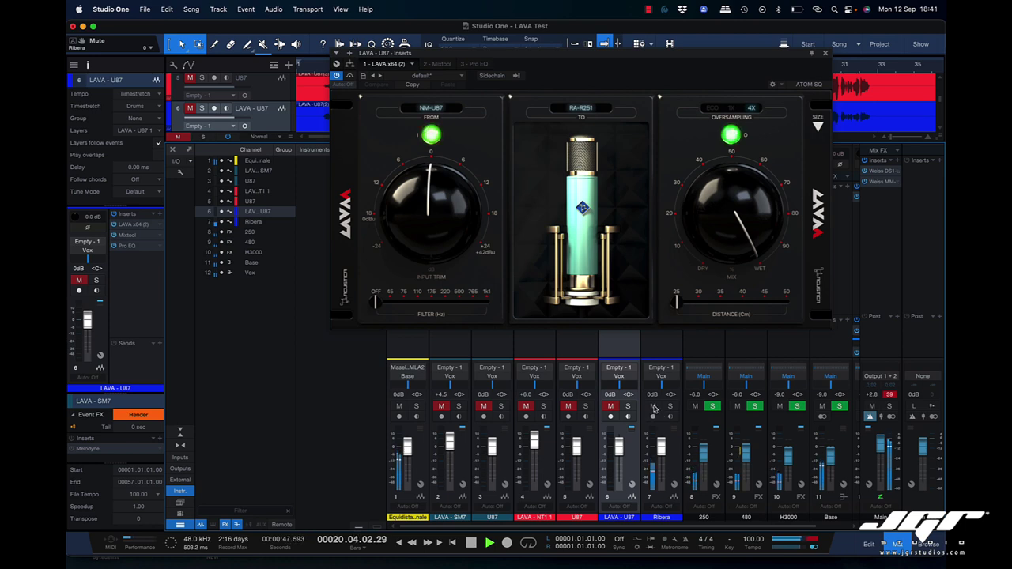
drag(880, 444, 879, 452)
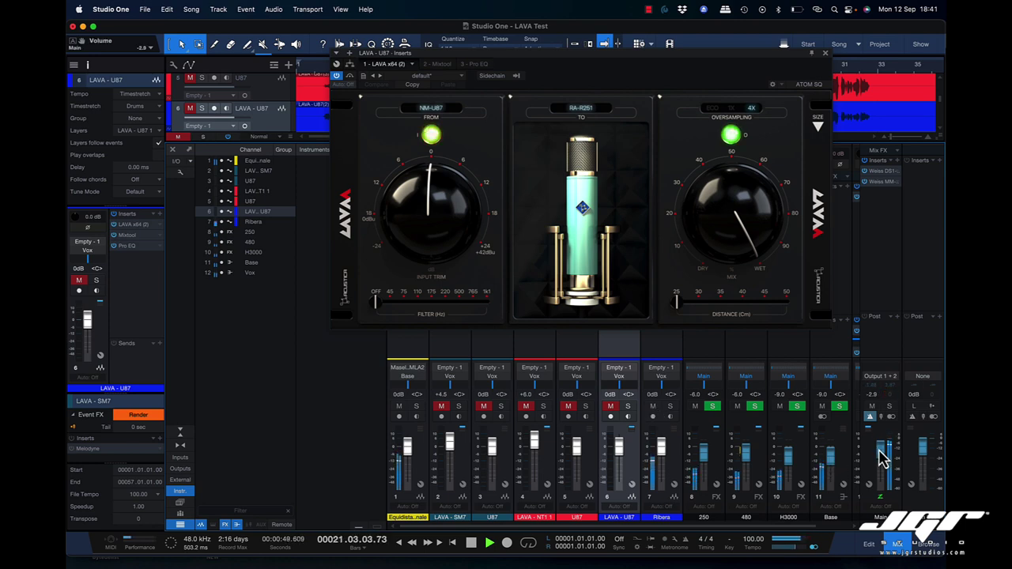
Compare Ribera with LAVA - U87 at ECO oversampling by swapping their mutes during playback, ending on Ribera
click(654, 406)
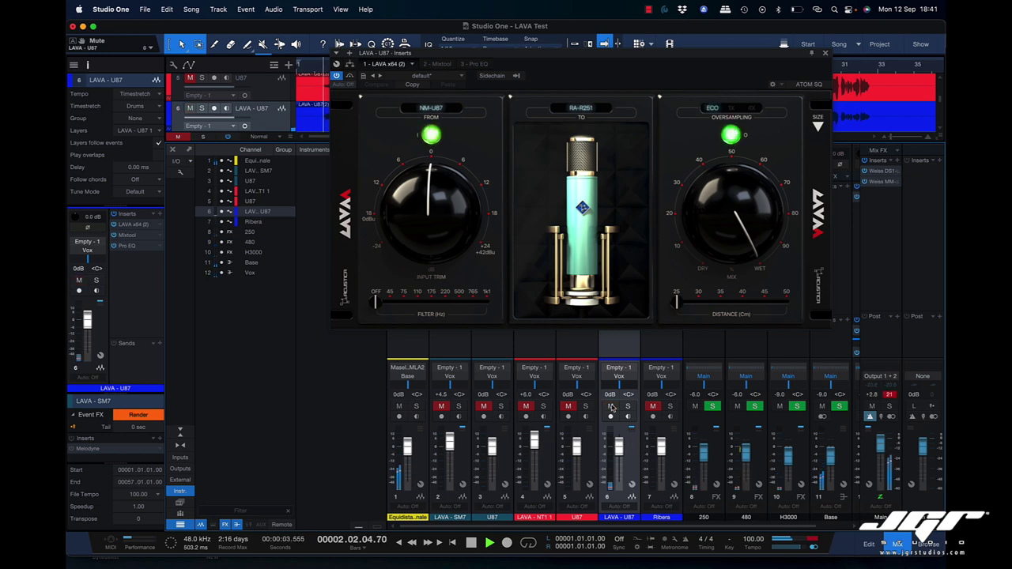
click(611, 407)
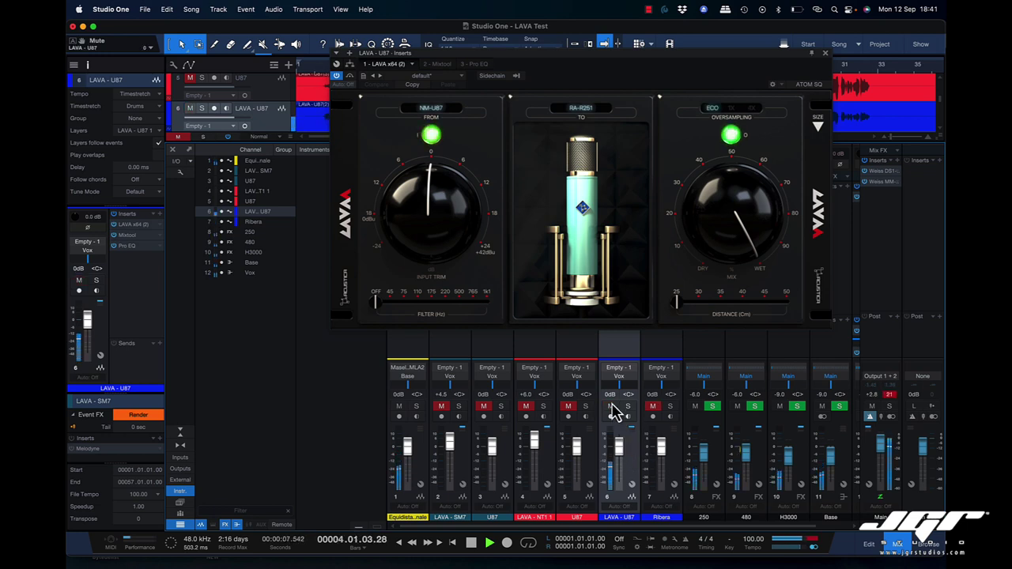
click(610, 407)
click(652, 408)
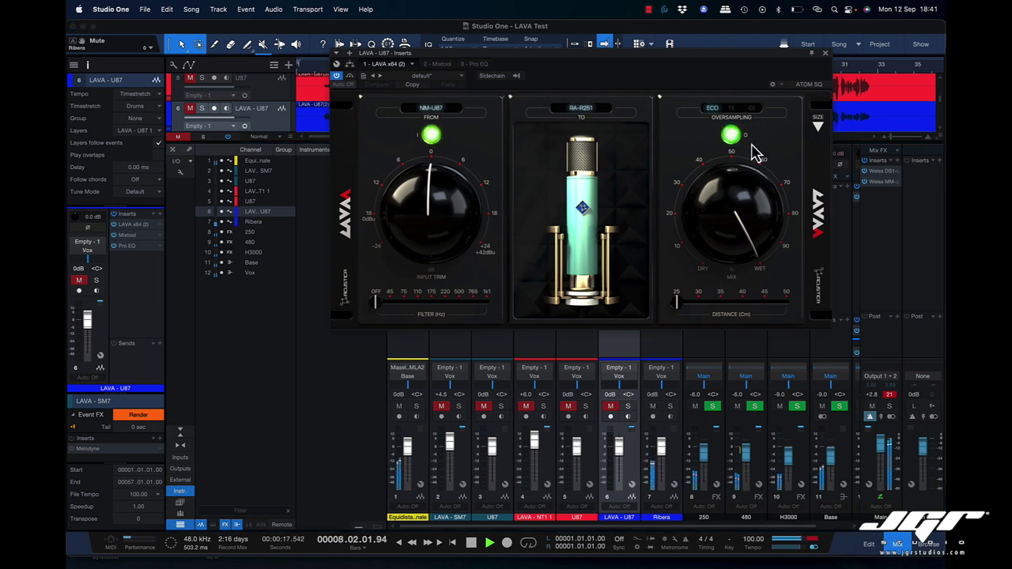
Alternate the mutes of Ribera and LAVA - U87 twice at 4X oversampling for another listening comparison, ending on Ribera
click(654, 407)
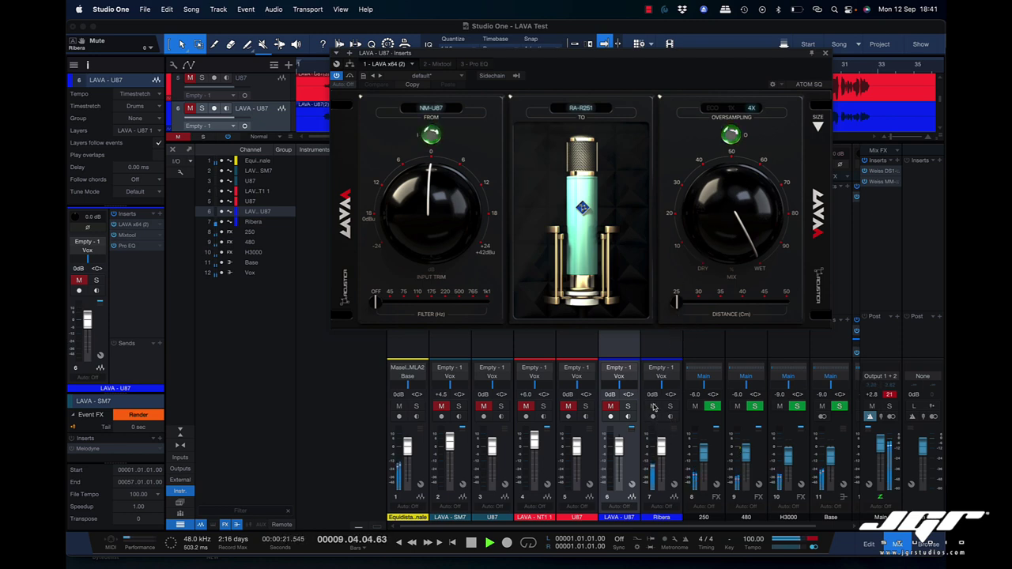
click(610, 408)
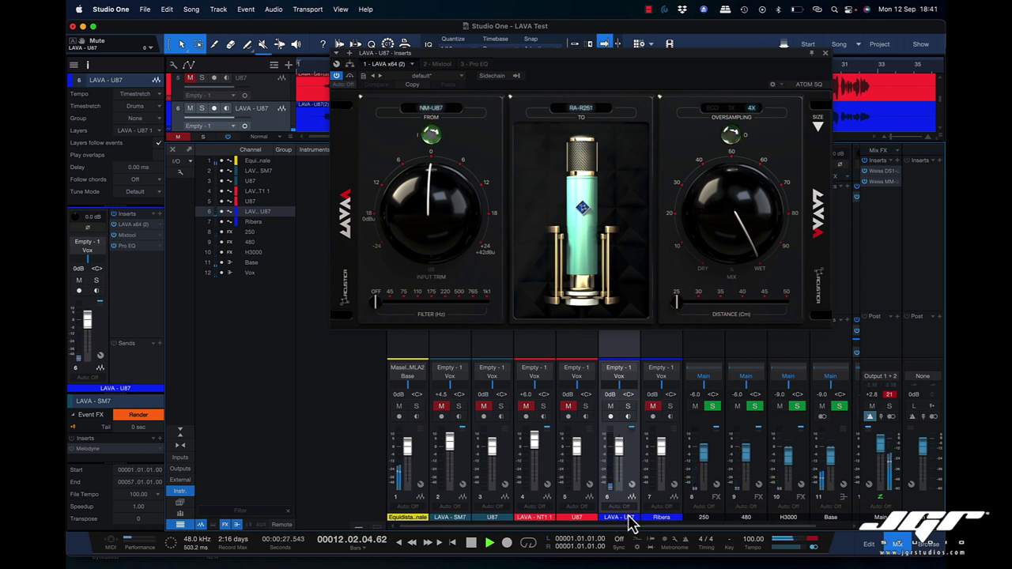
click(611, 408)
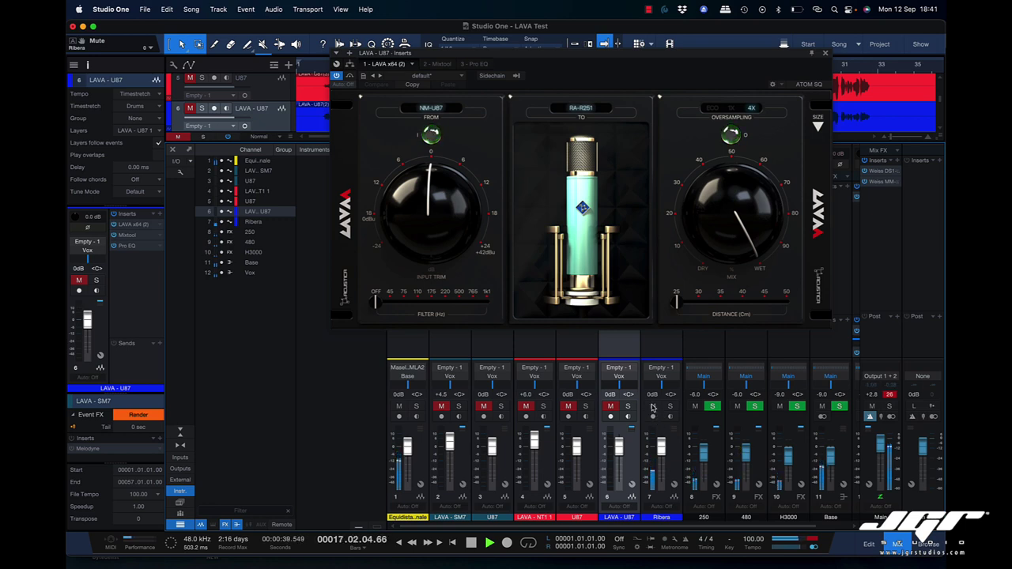
click(653, 407)
click(611, 406)
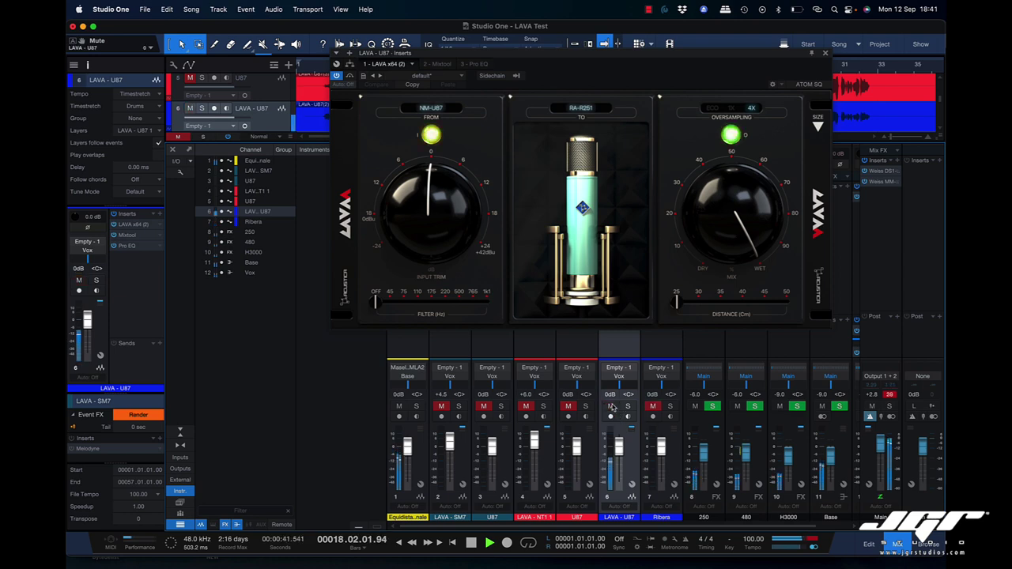
click(611, 406)
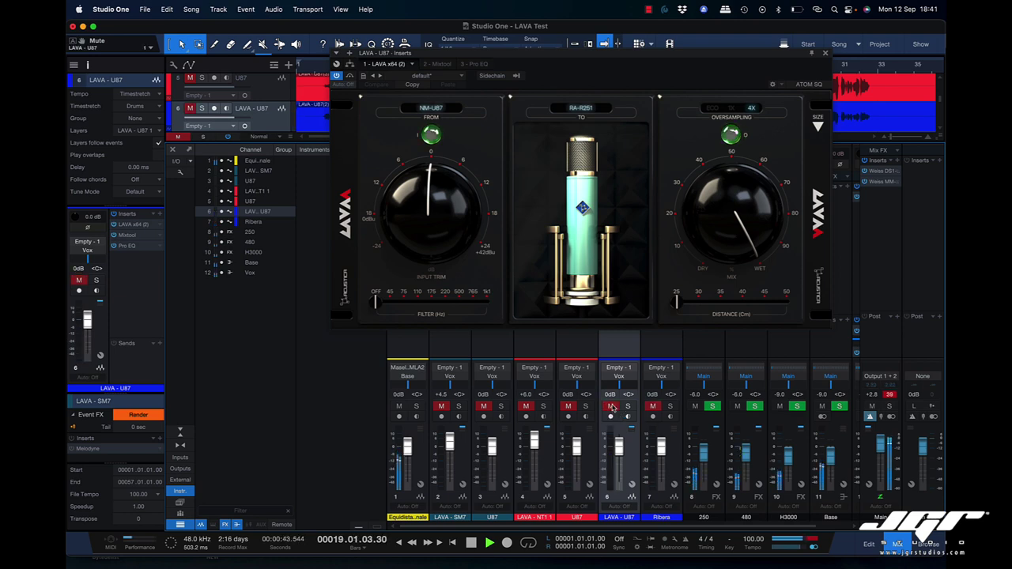
click(652, 407)
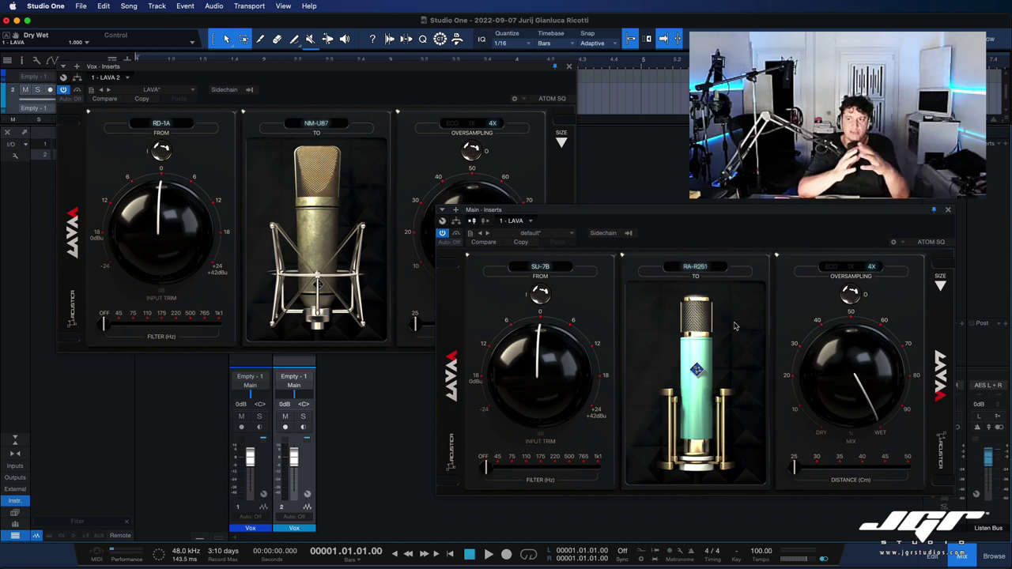
Set the target microphone of the LAVA plugin on the Main output to 000 - OFF
click(696, 269)
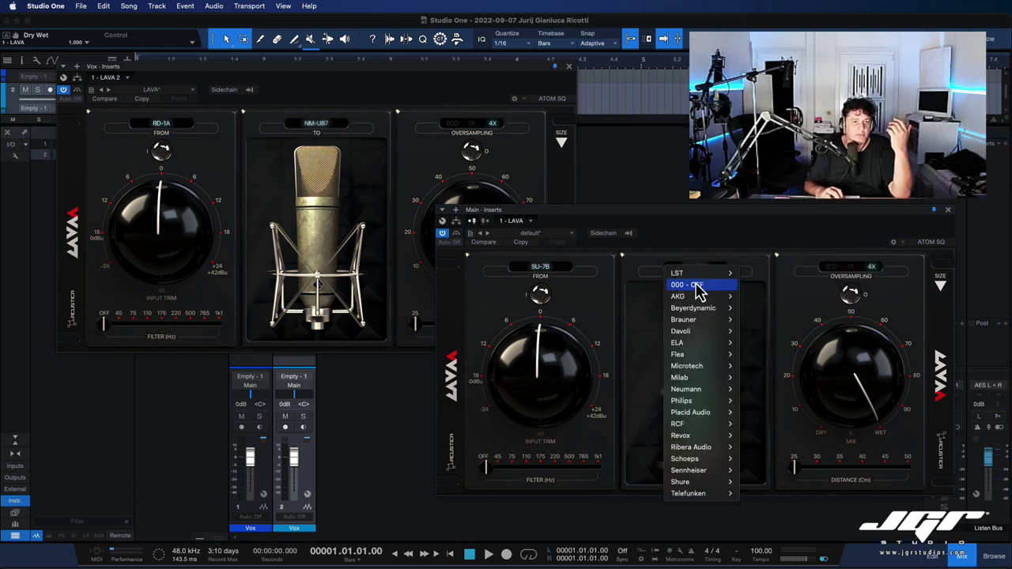
click(699, 285)
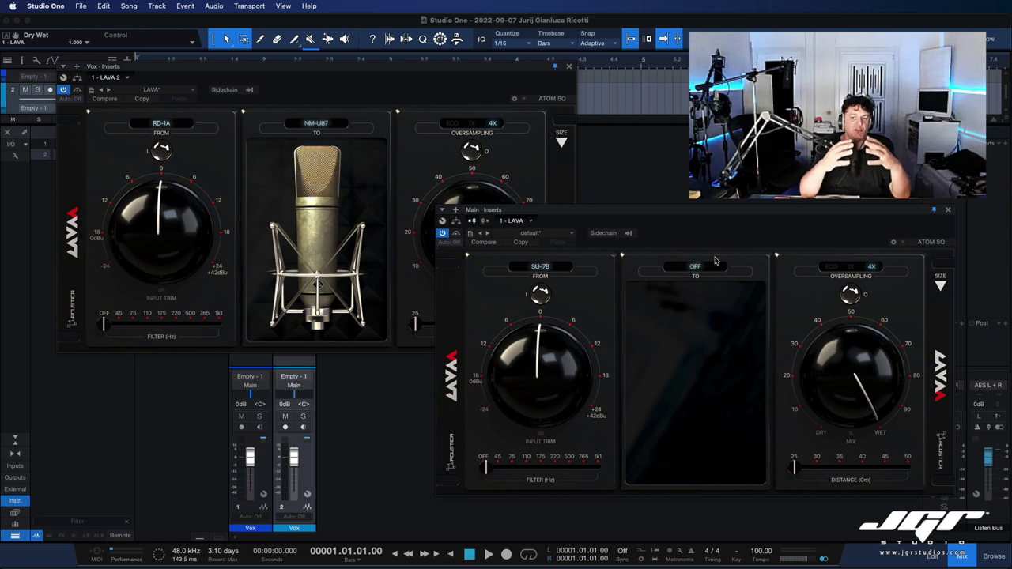